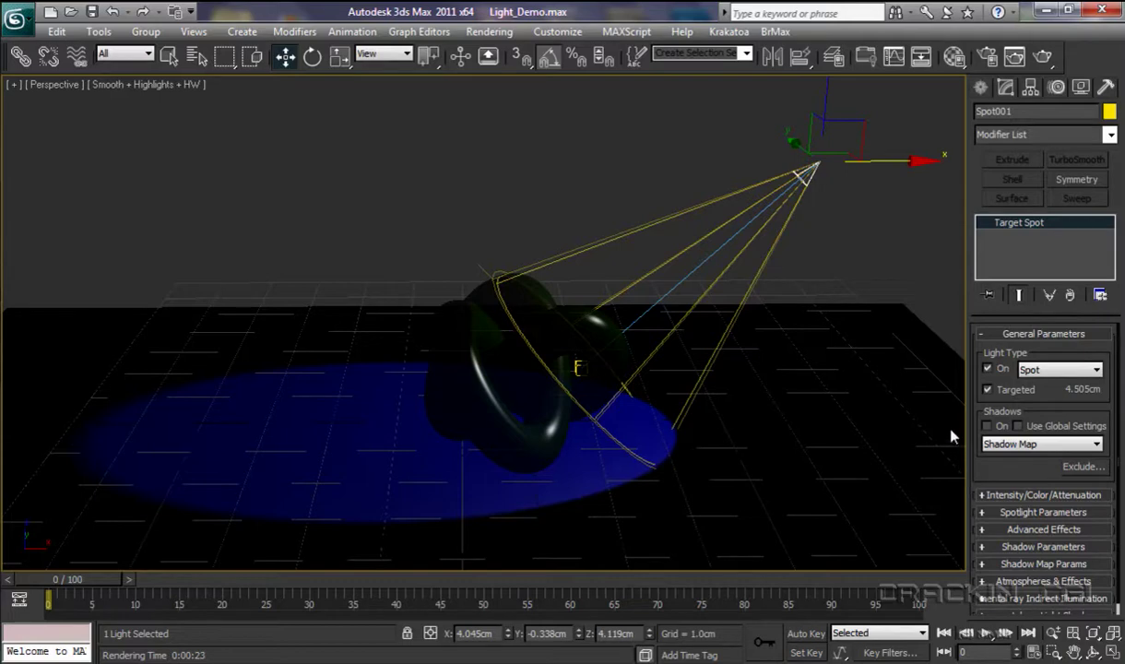
# - Open the viewport shading options and close them again without changes
pyautogui.click(141, 86)
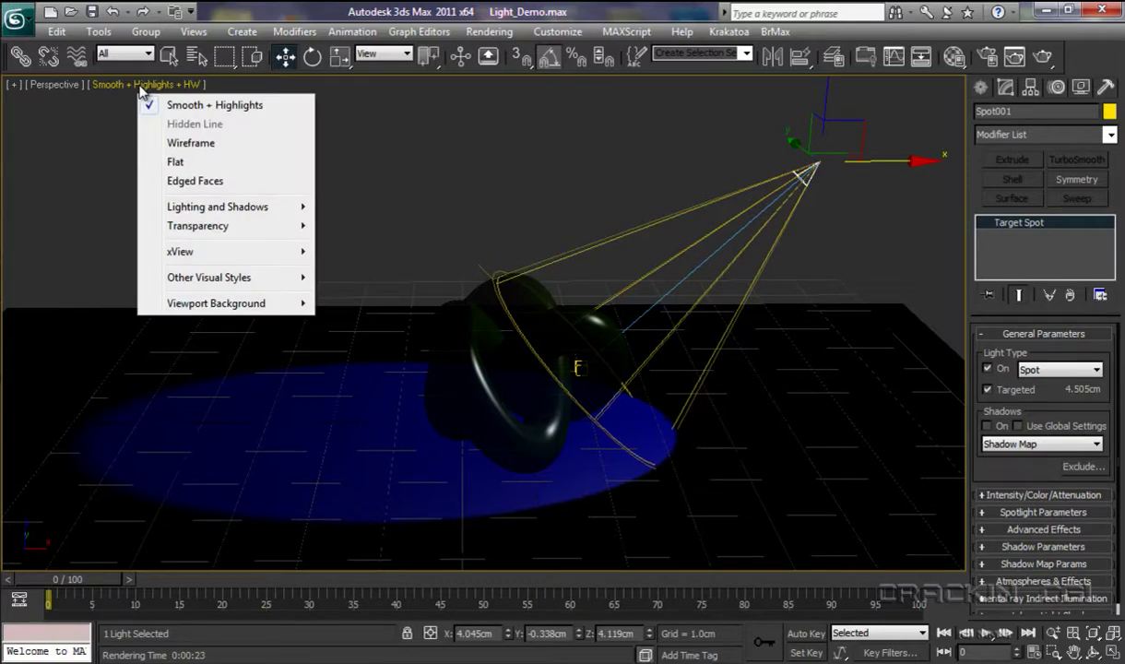
pyautogui.moveTo(207, 212)
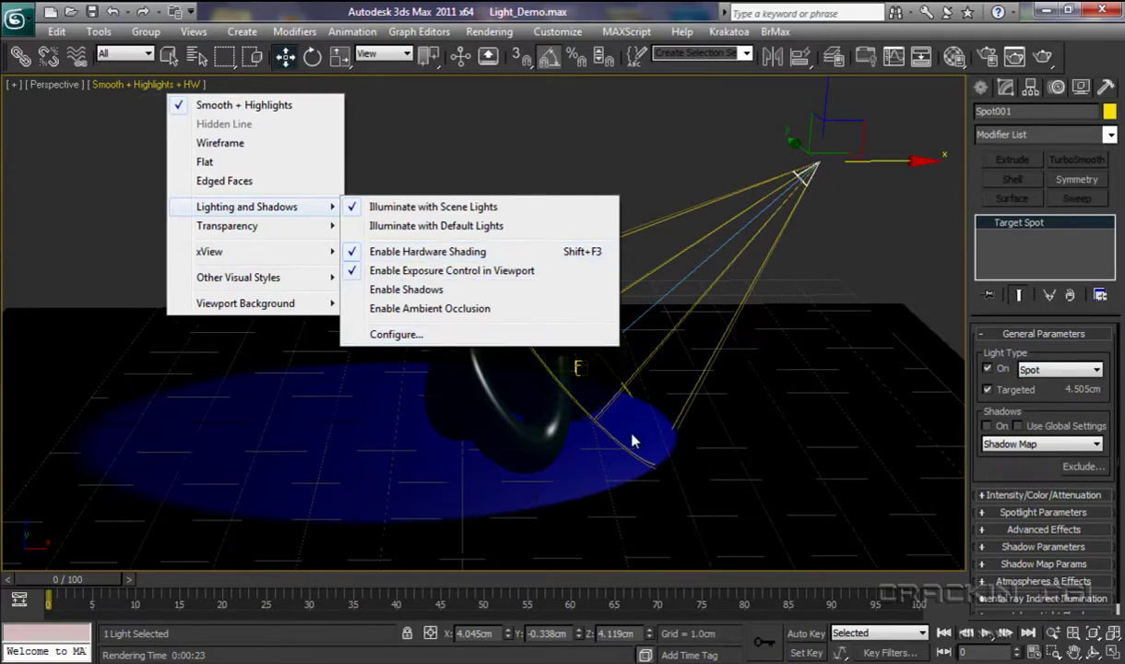
pyautogui.click(261, 434)
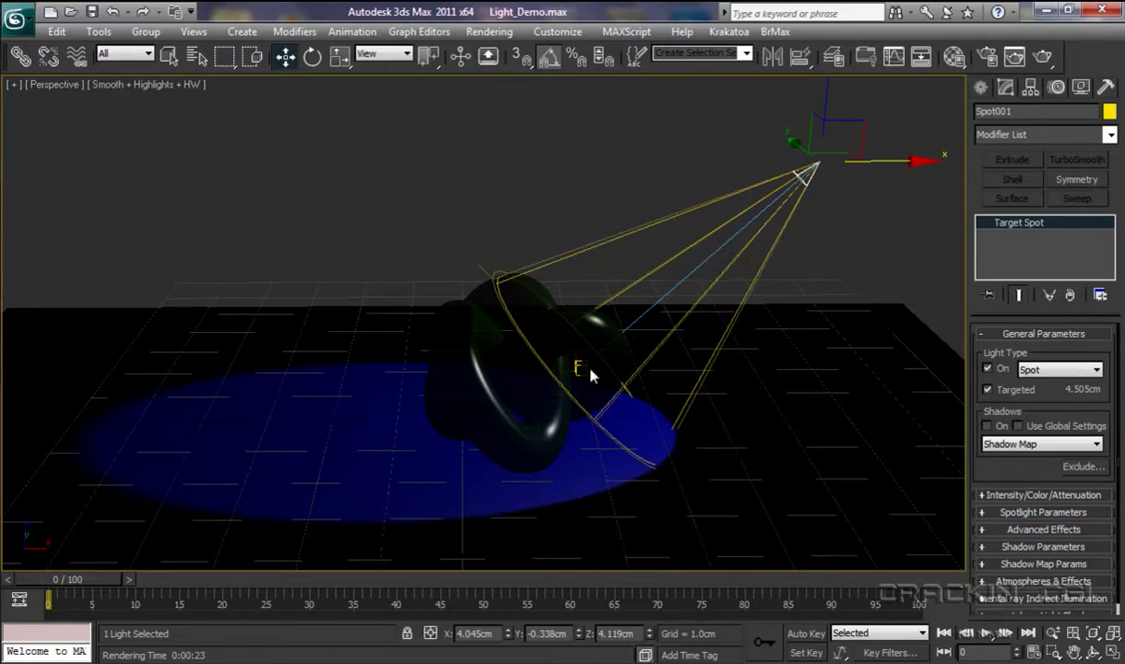
# - Toggle Spot001's target off and back on, keeping the light type as Spot
pyautogui.click(988, 391)
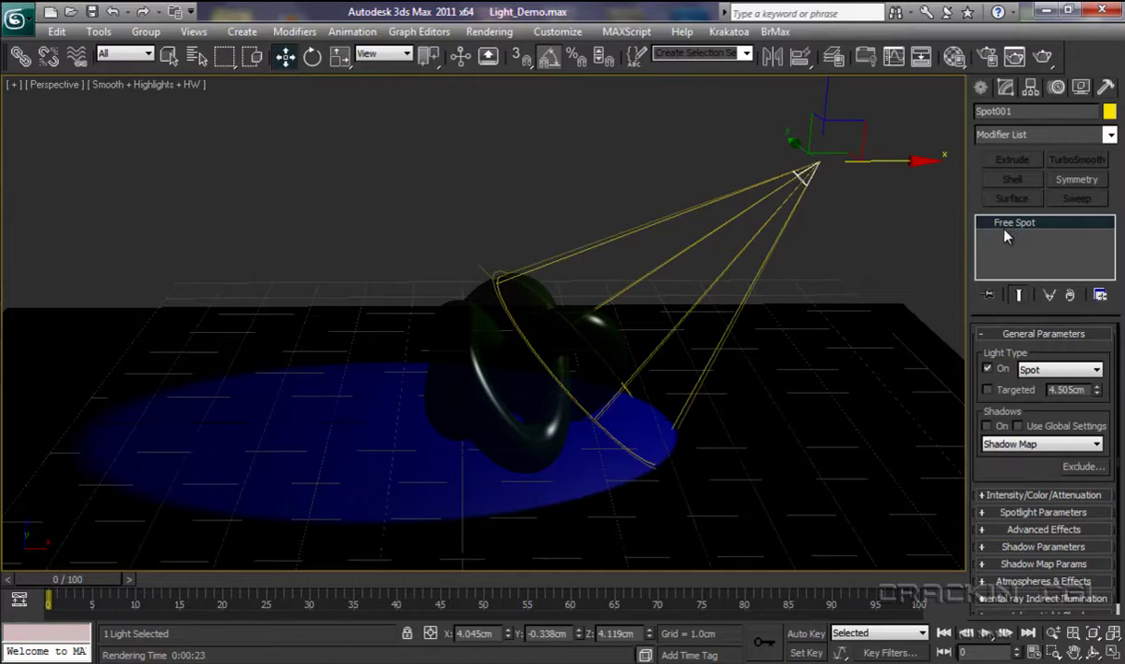
pyautogui.click(989, 390)
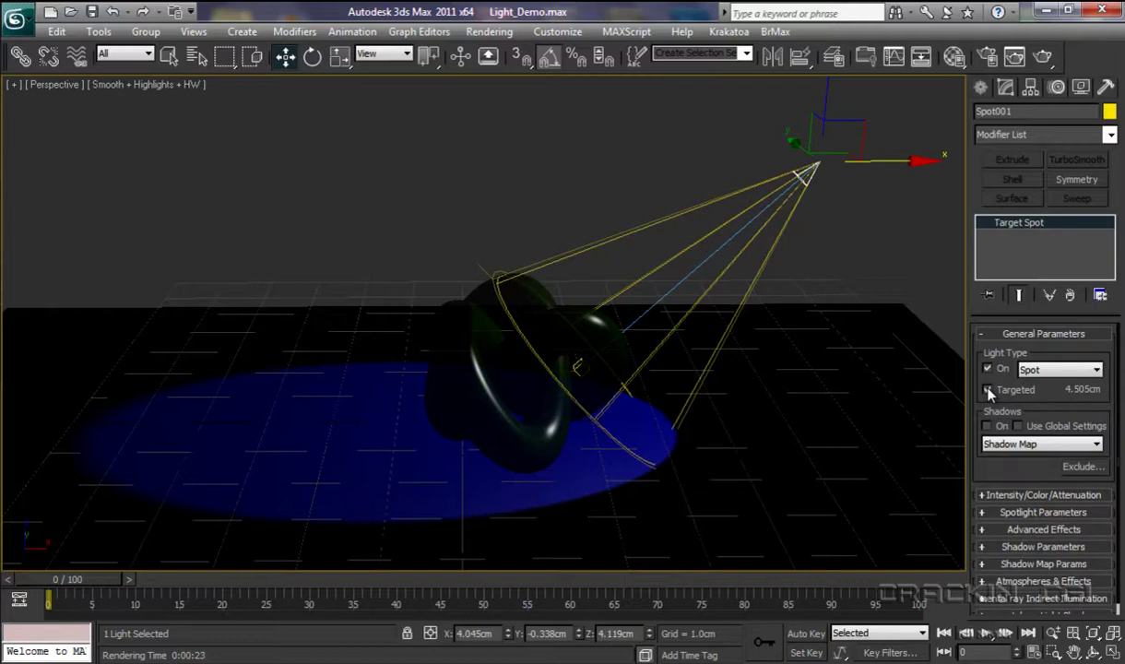
pyautogui.click(1098, 369)
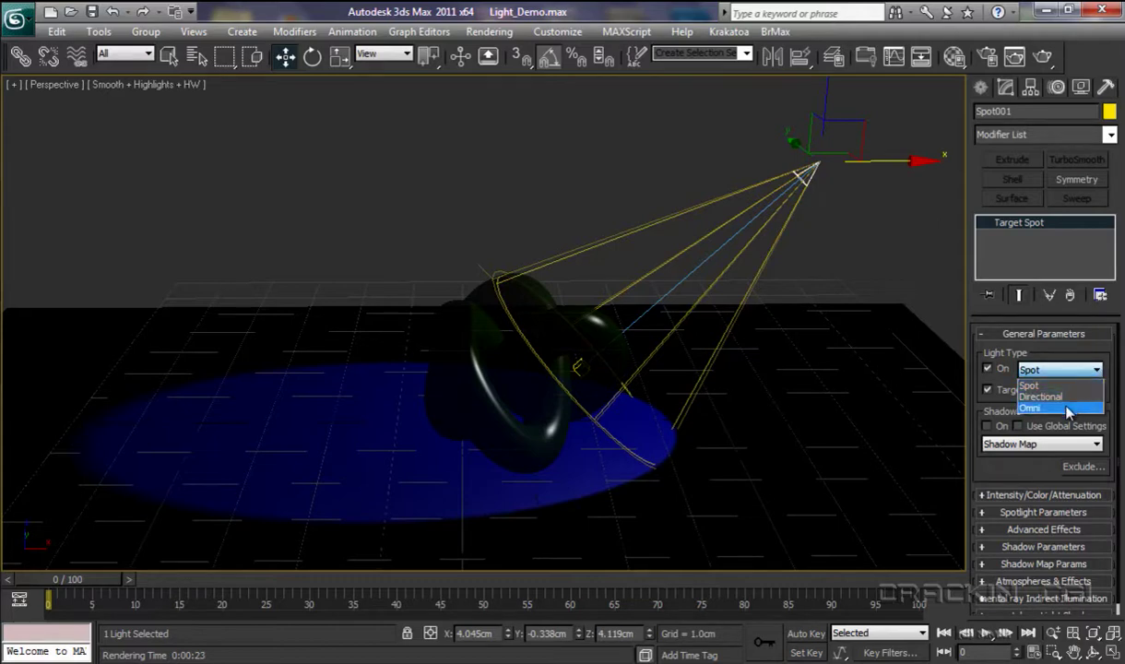
pyautogui.click(1101, 373)
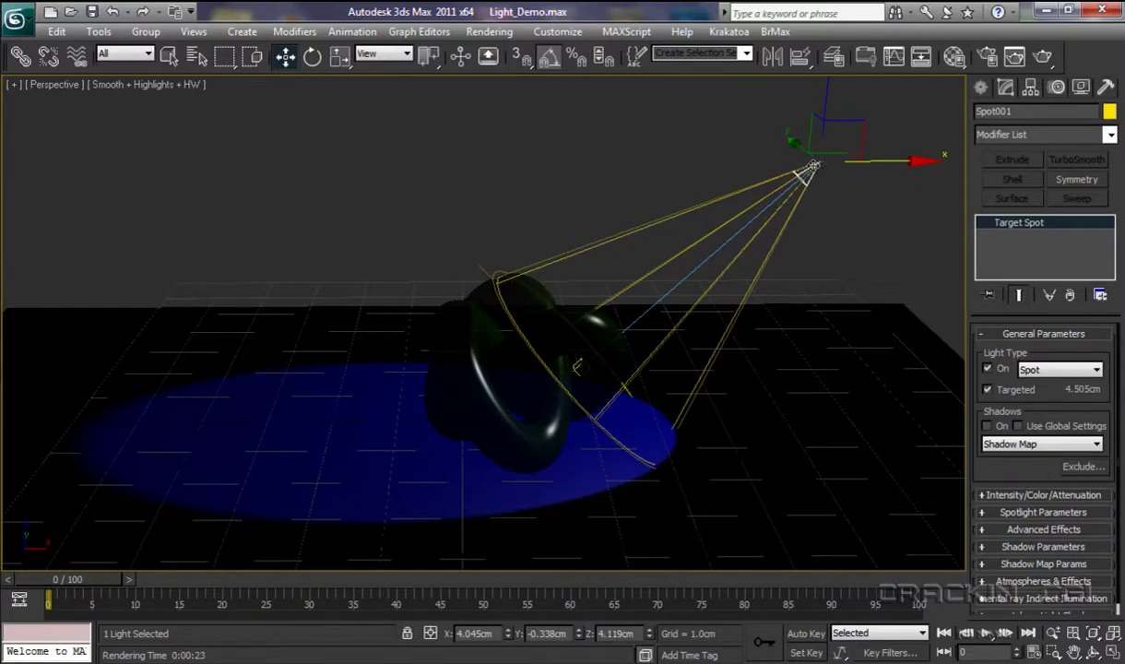
# - Move Spot001 and Spot001.Target along X so the cone points at the knot
pyautogui.moveTo(869, 155); pyautogui.dragTo(750, 159)
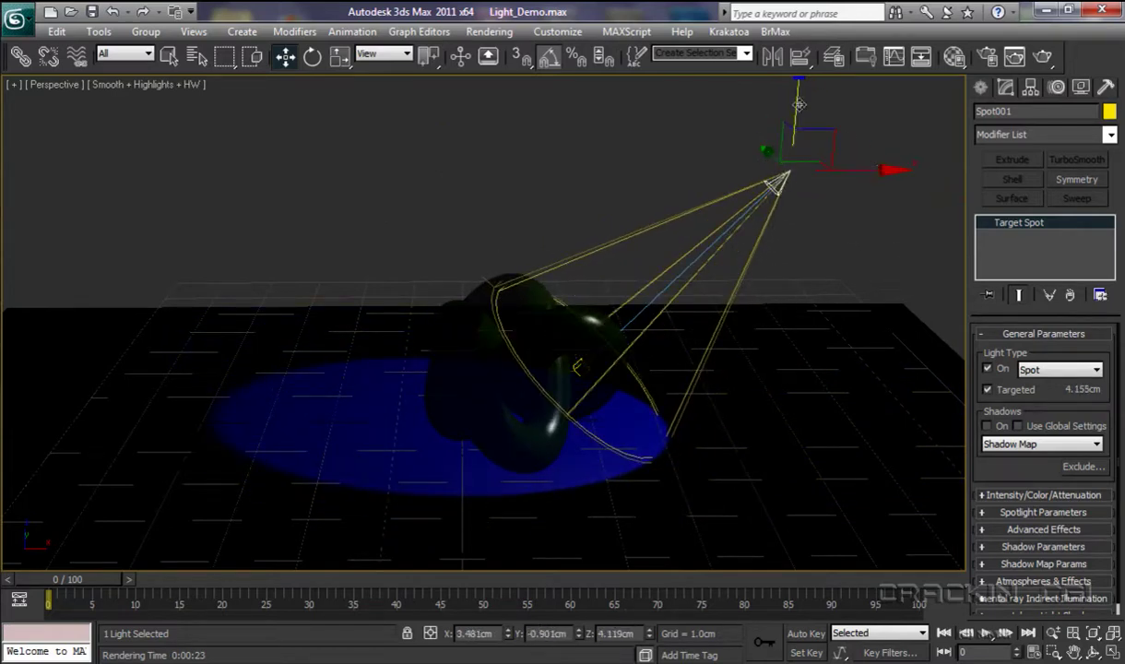
pyautogui.moveTo(799, 105); pyautogui.dragTo(755, 103)
pyautogui.click(583, 366)
pyautogui.moveTo(594, 374); pyautogui.dragTo(655, 372)
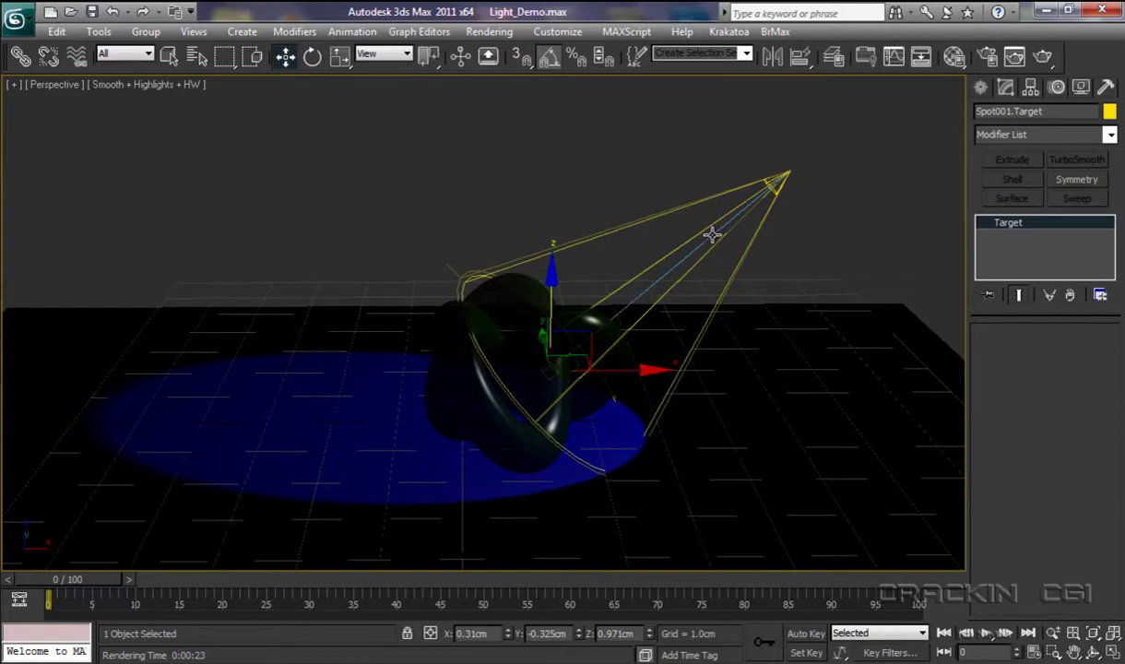
pyautogui.click(670, 270)
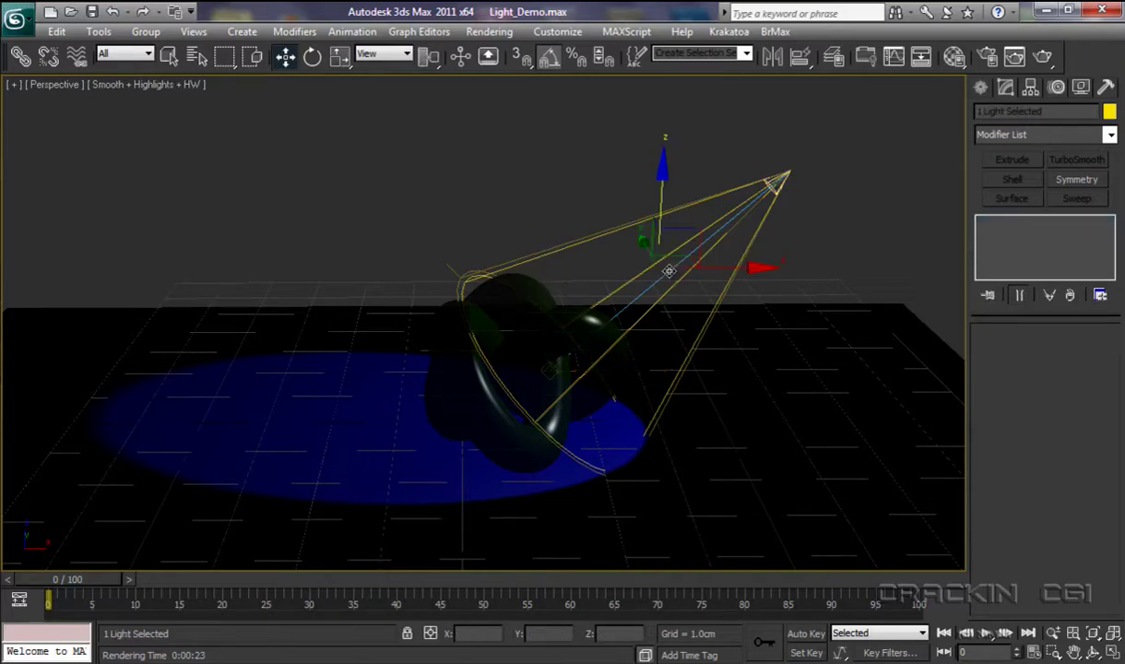
pyautogui.moveTo(751, 267); pyautogui.dragTo(765, 323)
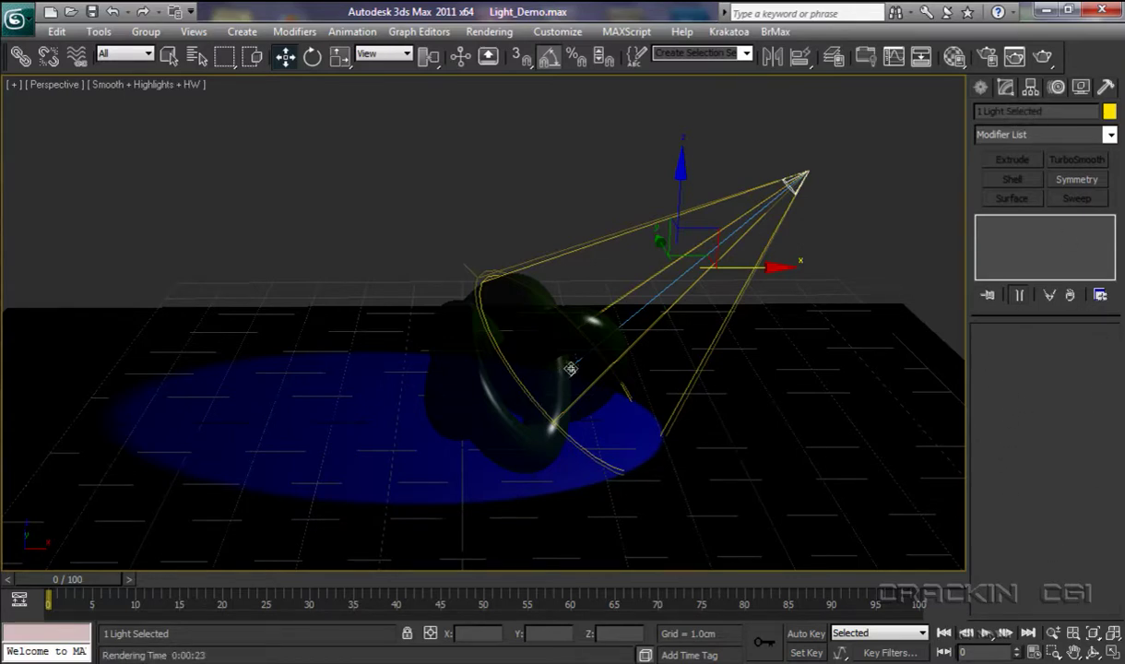
pyautogui.click(571, 369)
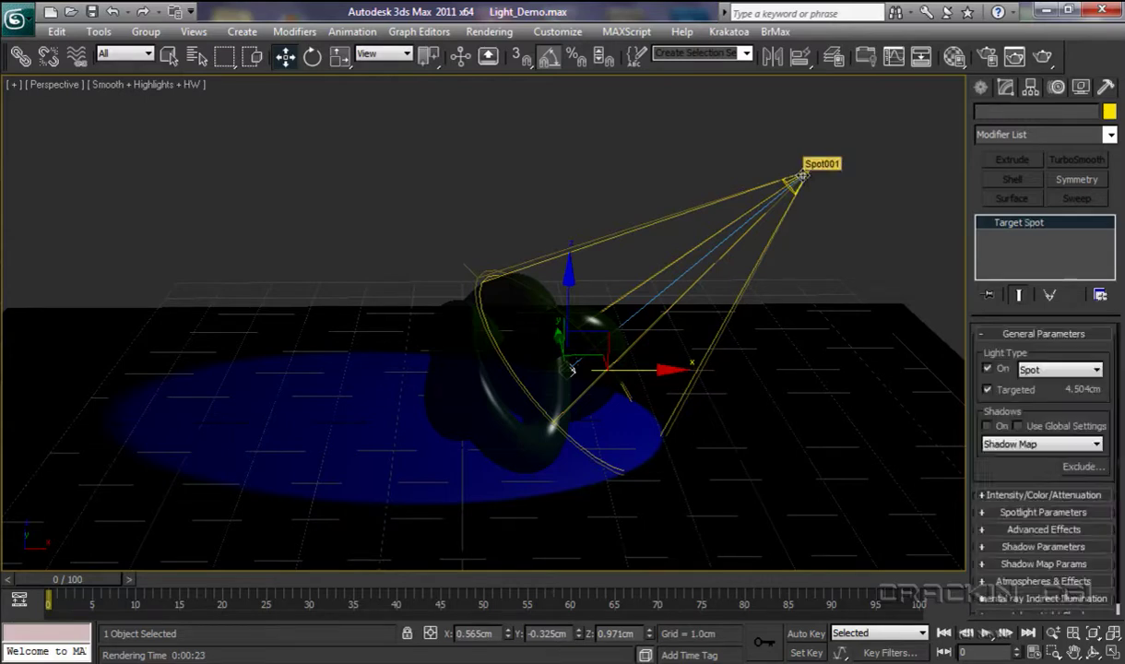
pyautogui.click(801, 175)
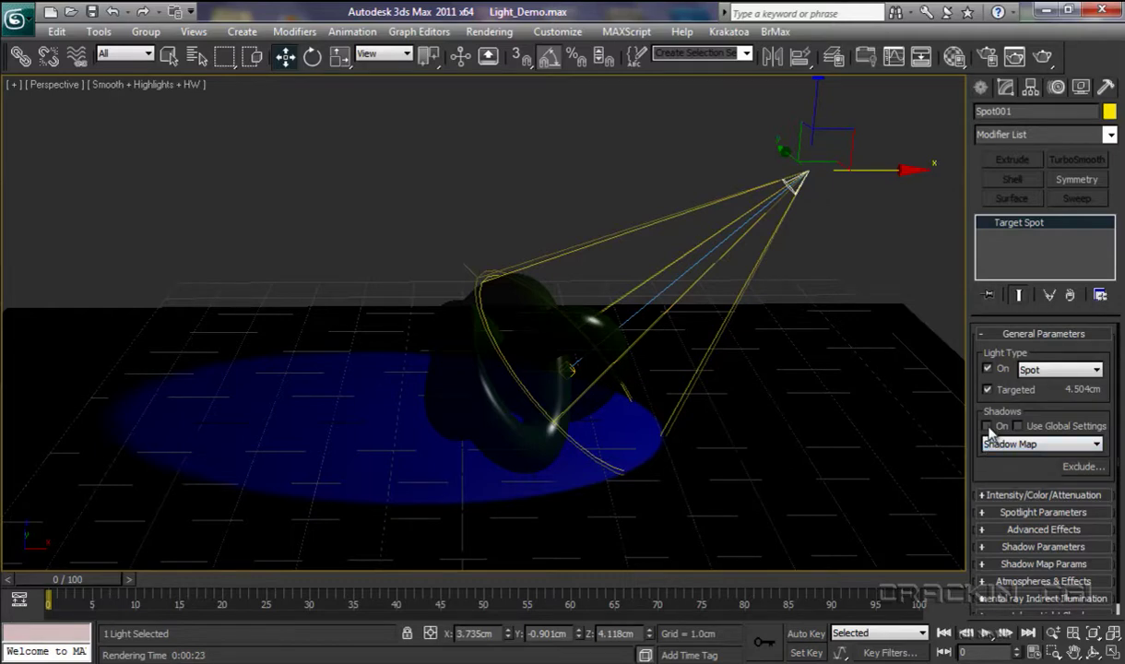
pyautogui.click(1096, 444)
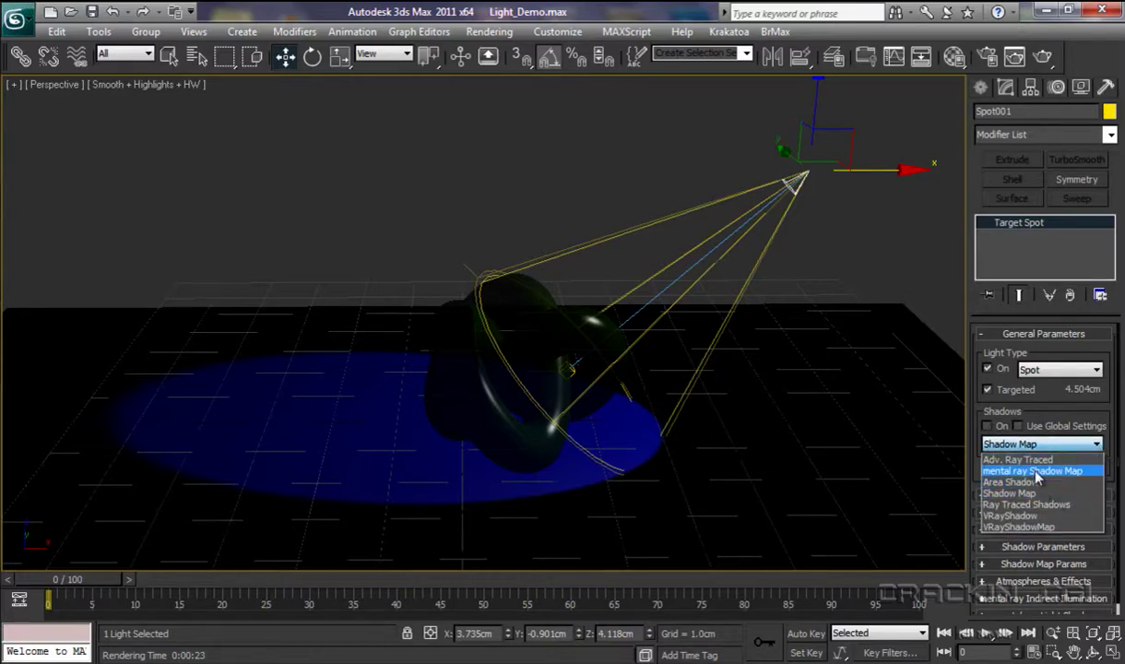
pyautogui.click(1045, 428)
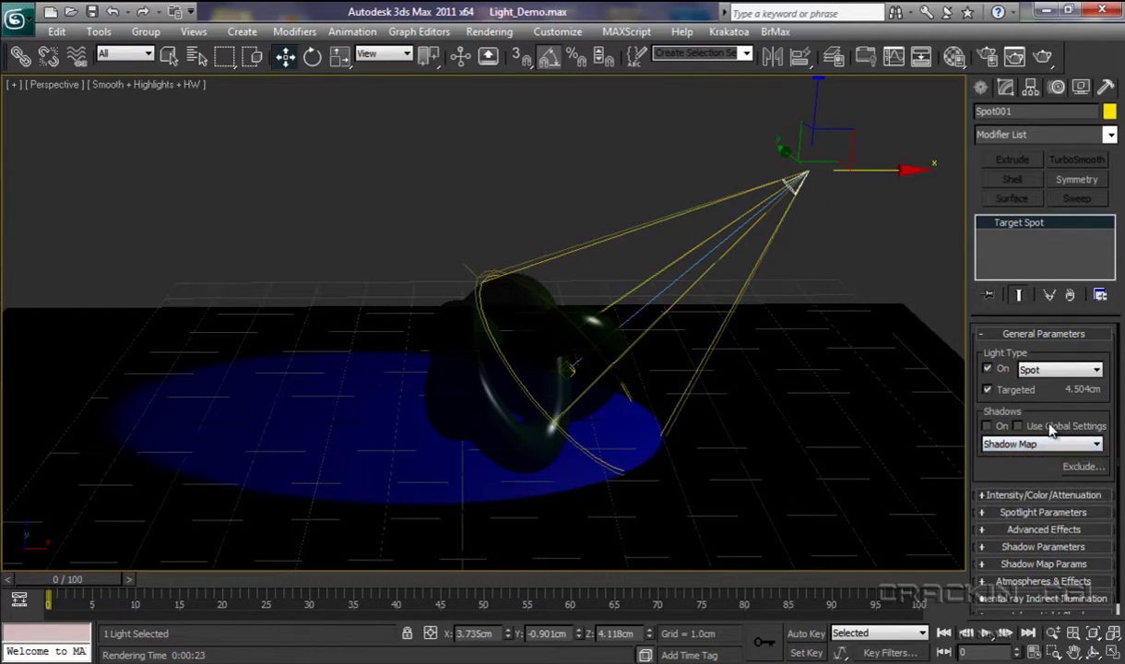
# - Expand Intensity/Color/Attenuation and set Spot001's Multiplier to 0.99
pyautogui.click(1045, 497)
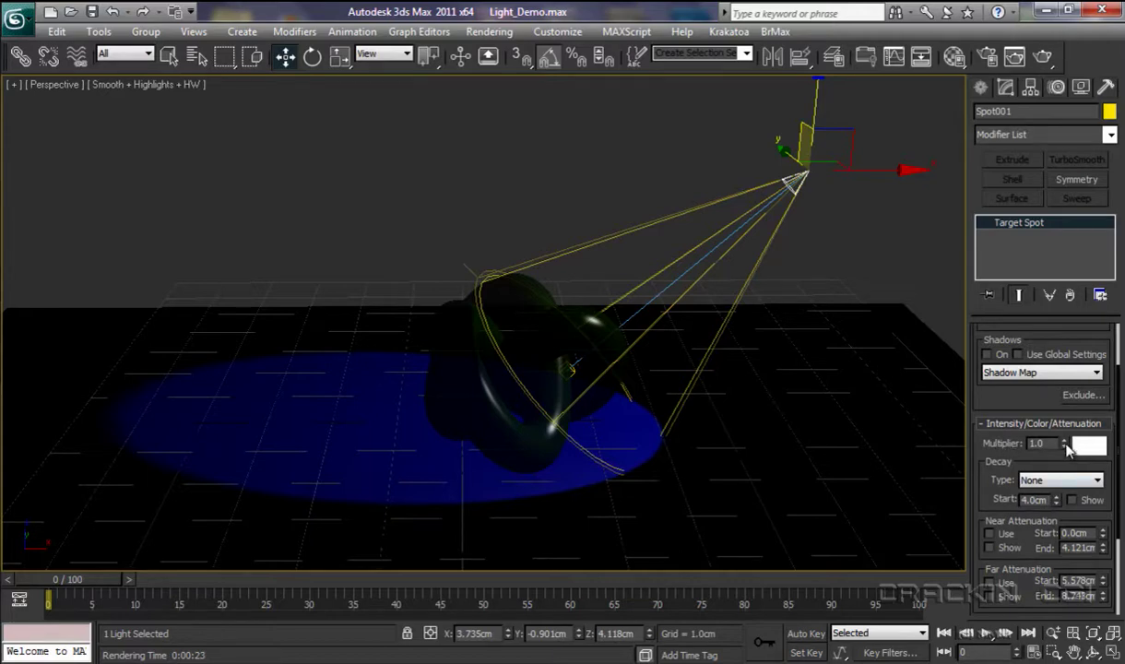
pyautogui.click(1066, 446)
pyautogui.moveTo(1066, 446)
pyautogui.mouseDown()
pyautogui.moveTo(1058, 337)
pyautogui.moveTo(1070, 288)
pyautogui.moveTo(1024, 272)
pyautogui.moveTo(1042, 405)
pyautogui.moveTo(1066, 359)
pyautogui.moveTo(1066, 444)
pyautogui.mouseUp()
# - Change Spot001's light colour to a warm gold of RGB 234, 194, 73
pyautogui.click(1087, 447)
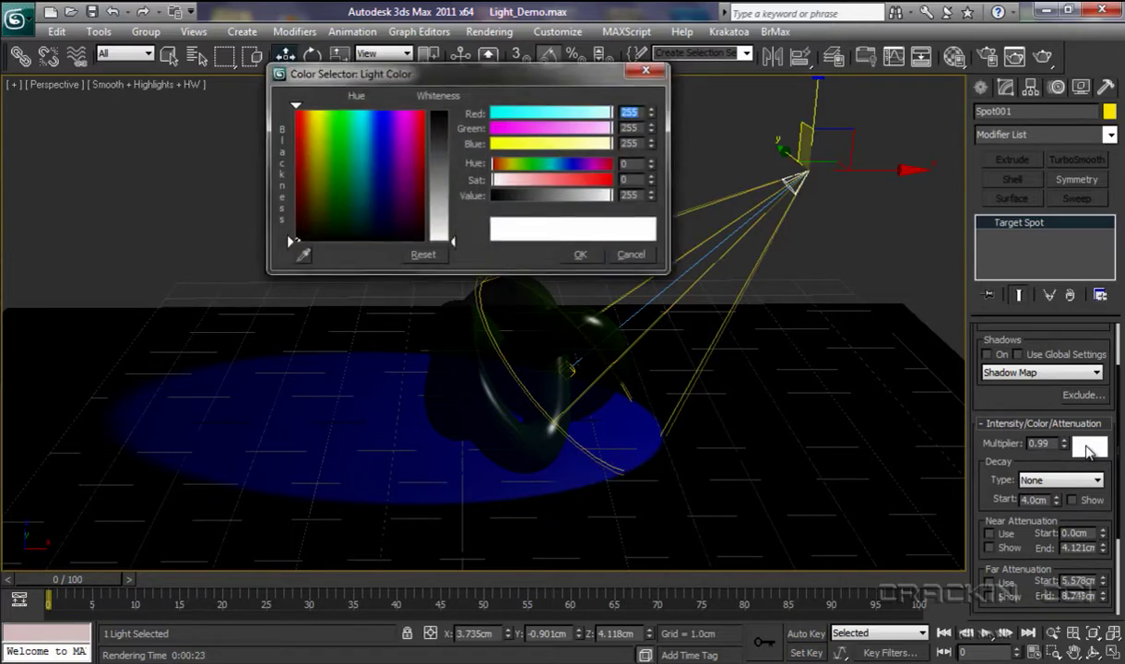
pyautogui.click(316, 164)
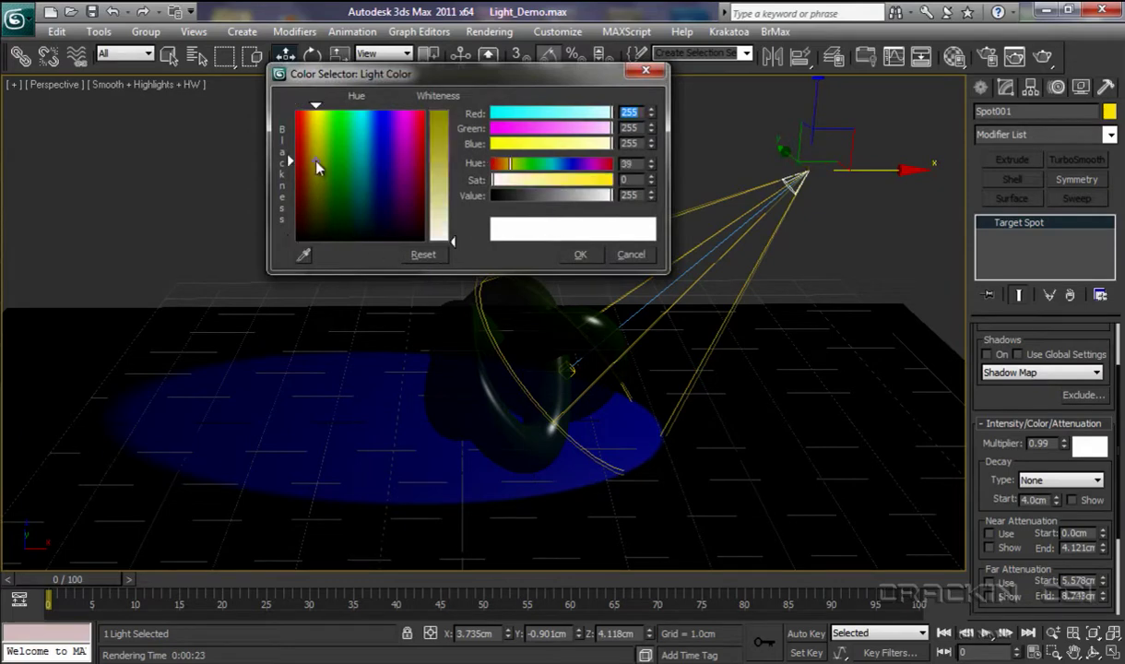
pyautogui.moveTo(453, 242); pyautogui.dragTo(454, 136)
pyautogui.moveTo(309, 143)
pyautogui.mouseDown()
pyautogui.moveTo(302, 150)
pyautogui.moveTo(302, 122)
pyautogui.moveTo(313, 131)
pyautogui.mouseUp()
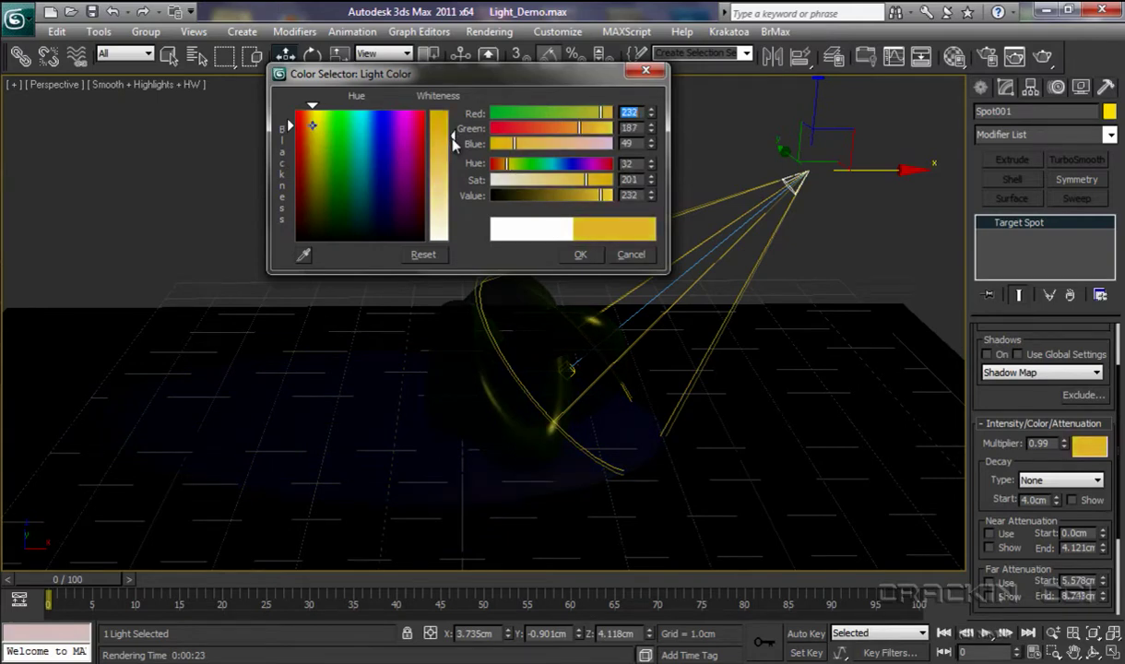
pyautogui.moveTo(452, 136)
pyautogui.mouseDown()
pyautogui.moveTo(452, 165)
pyautogui.moveTo(452, 148)
pyautogui.mouseUp()
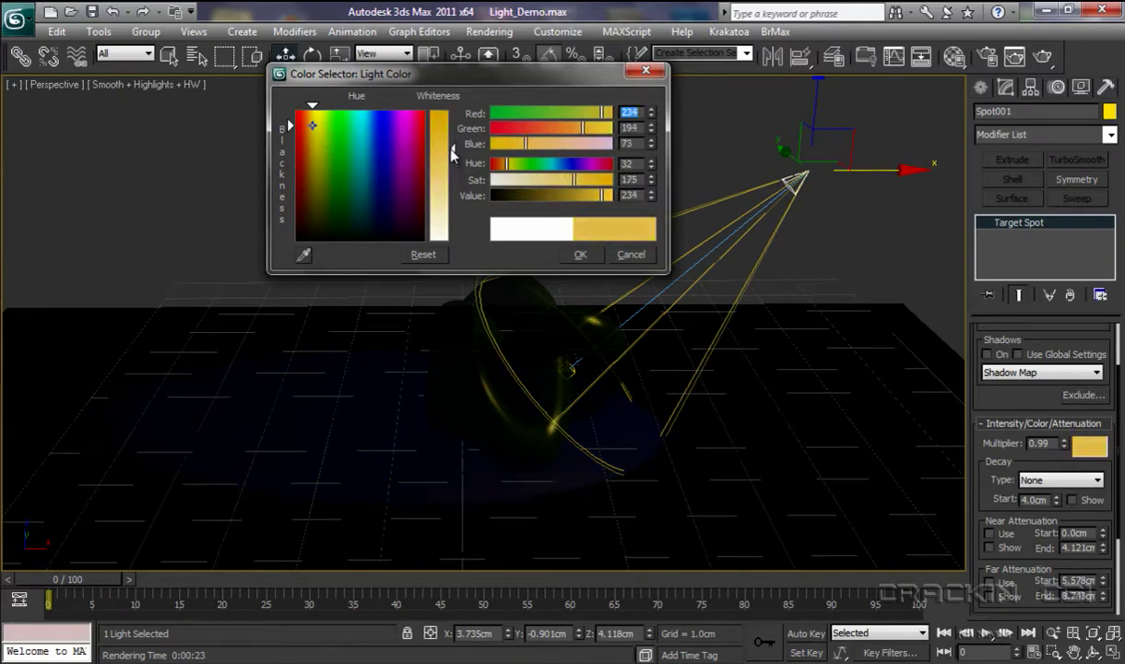
pyautogui.click(579, 256)
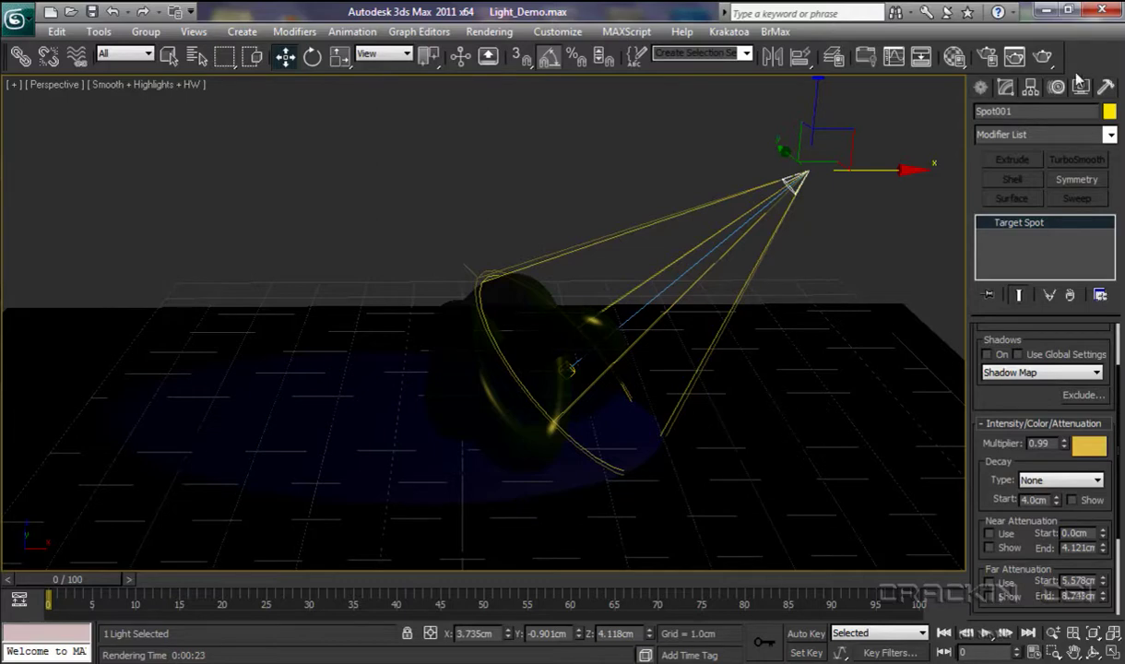
# - Render the Perspective viewport with Render Production to check the yellow lighting
pyautogui.click(1043, 57)
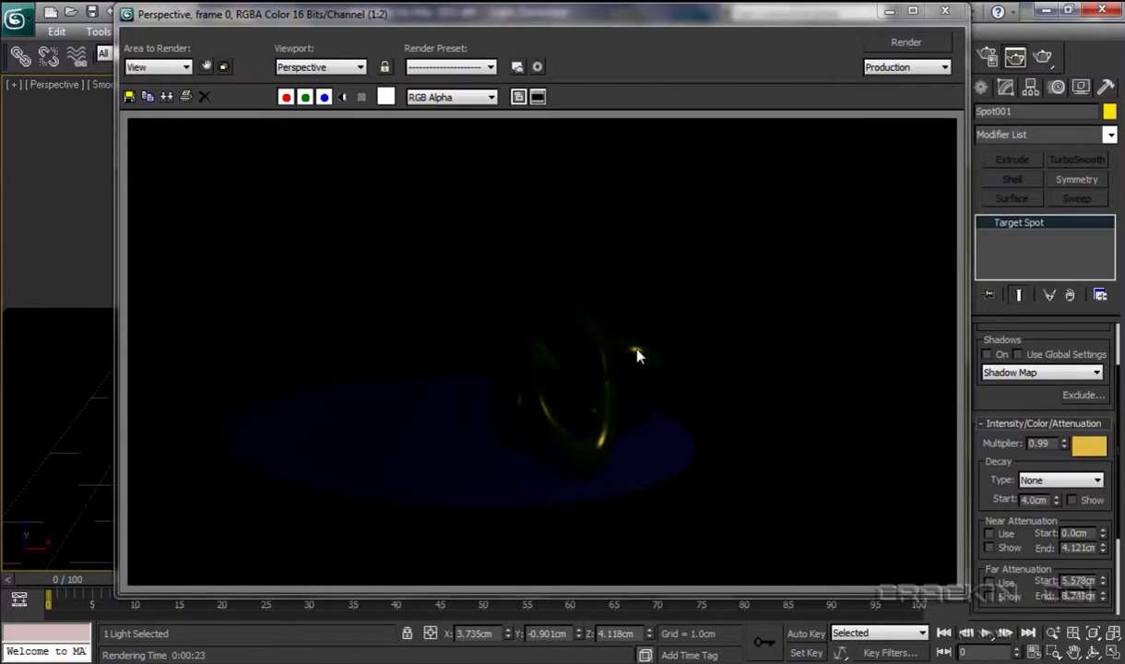
# - Close the rendered frame and reset the light colour to white
pyautogui.click(944, 10)
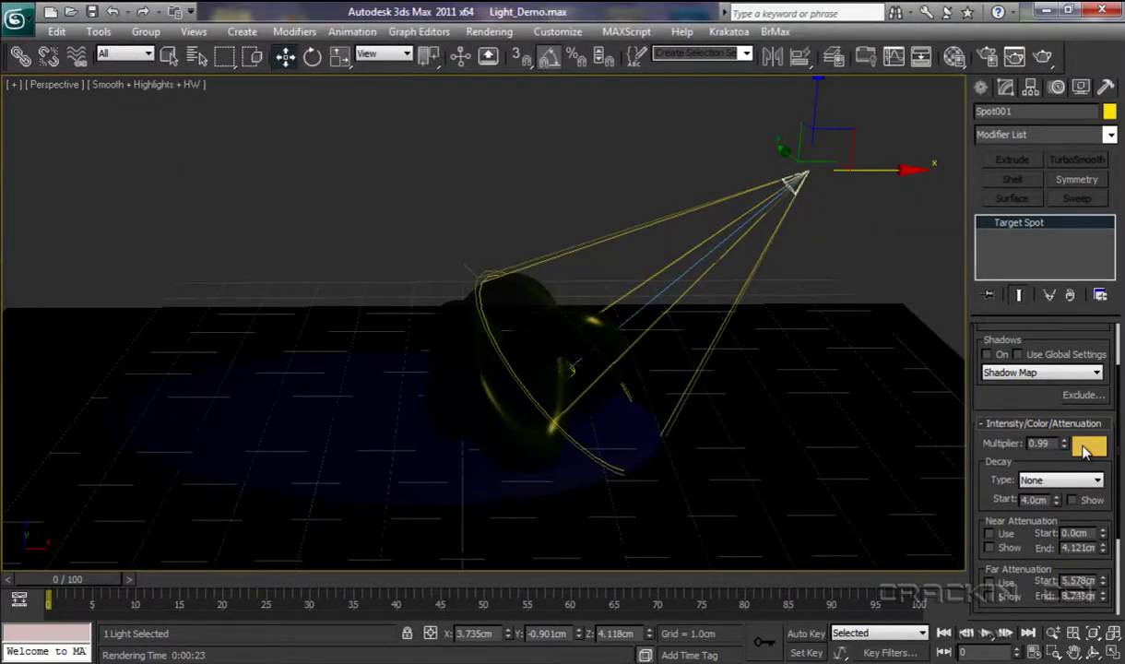
pyautogui.click(1079, 441)
pyautogui.moveTo(434, 138); pyautogui.dragTo(435, 242)
pyautogui.click(580, 254)
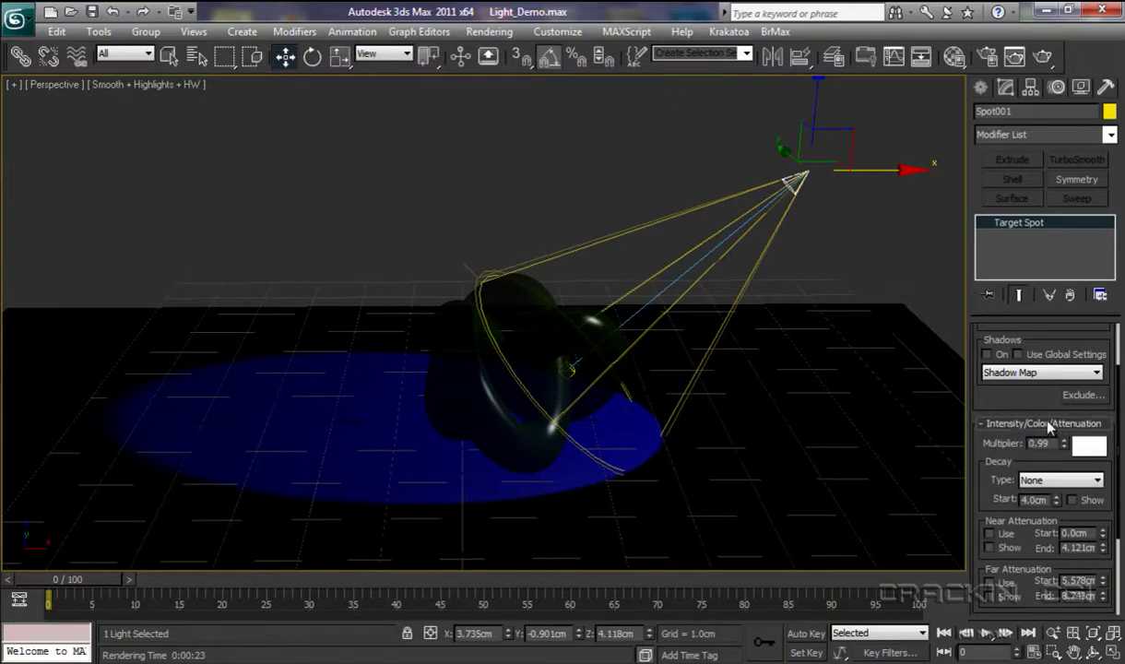
# - Collapse Intensity/Color/Attenuation and expand Spotlight Parameters, showing hotspot 44.3 and falloff 46.3
pyautogui.click(1048, 424)
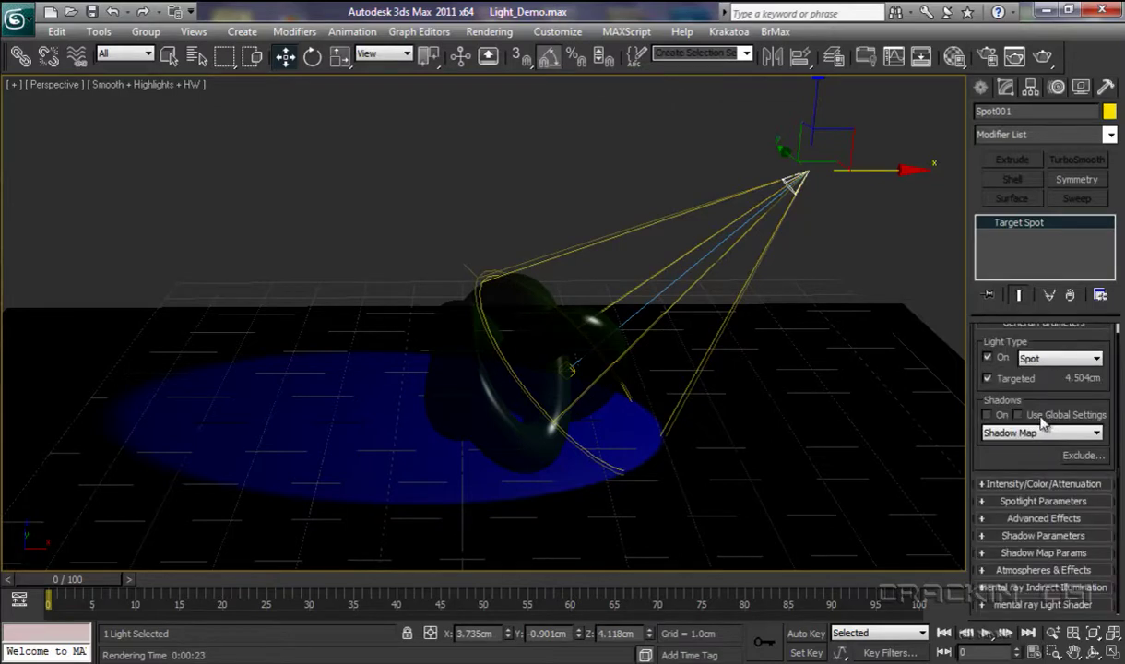
pyautogui.click(1043, 502)
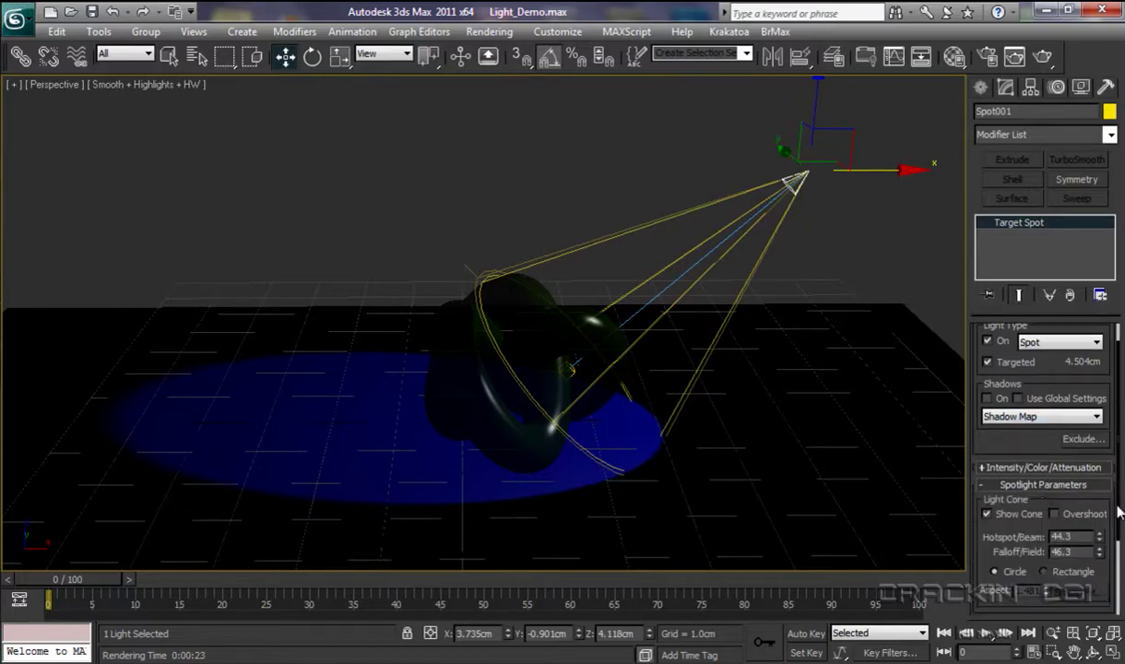
pyautogui.scroll(-4, 1119, 461)
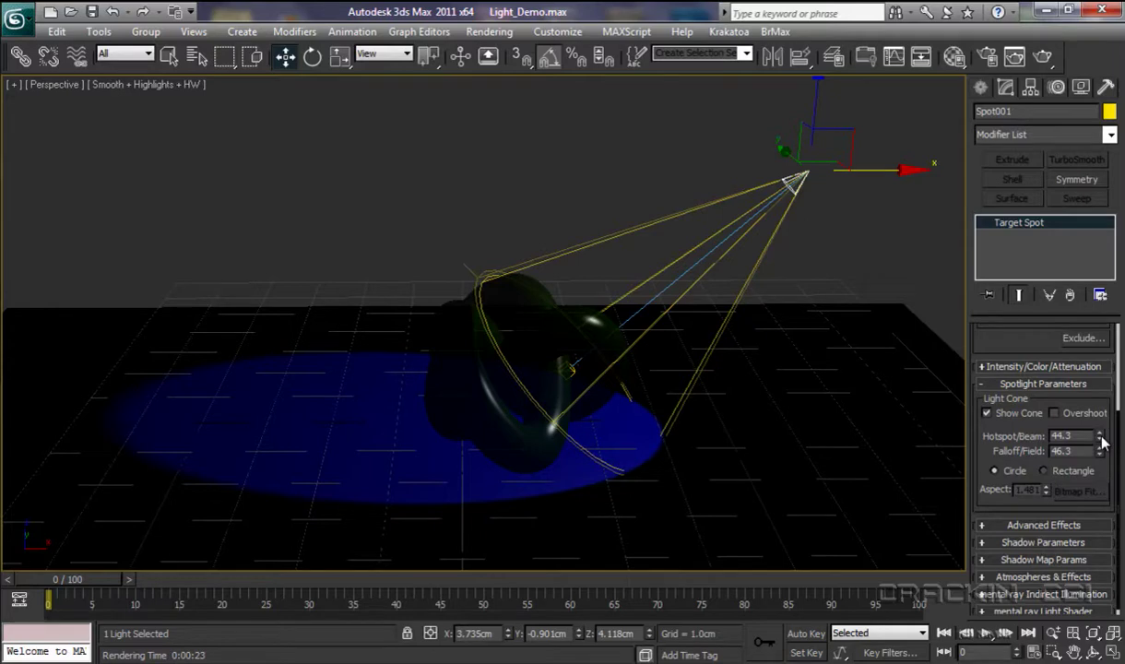
# - Adjust the Hotspot/Beam spinner until hotspot reads 71.6 and falloff 73.6
pyautogui.moveTo(1103, 441); pyautogui.dragTo(1057, 435)
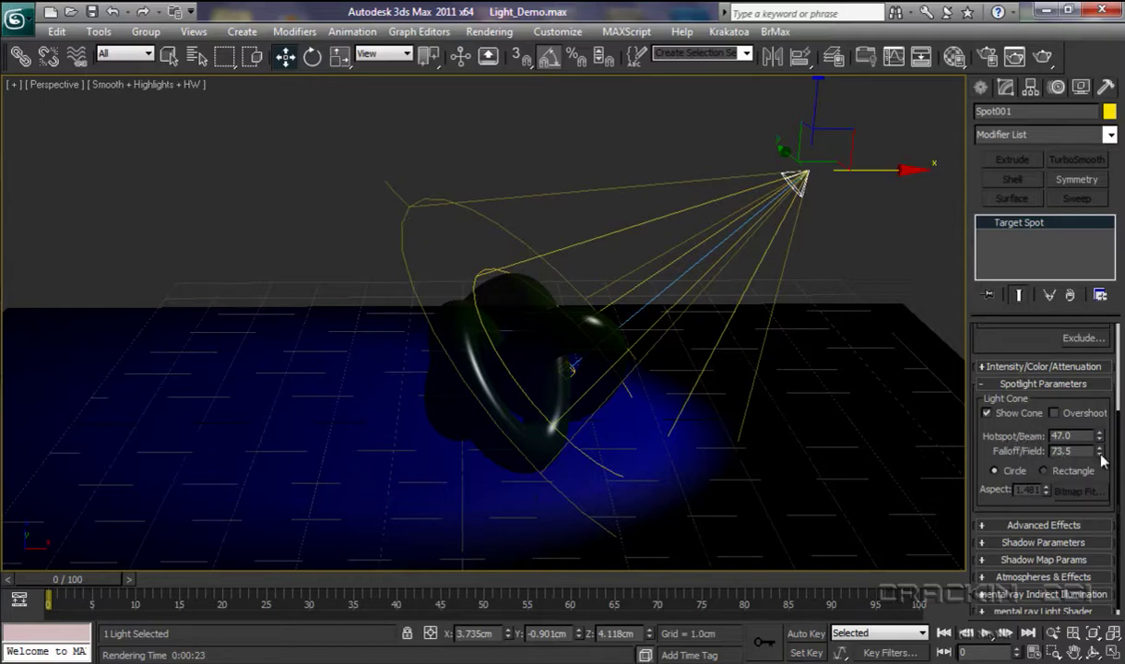
pyautogui.moveTo(1101, 437); pyautogui.dragTo(1121, 604)
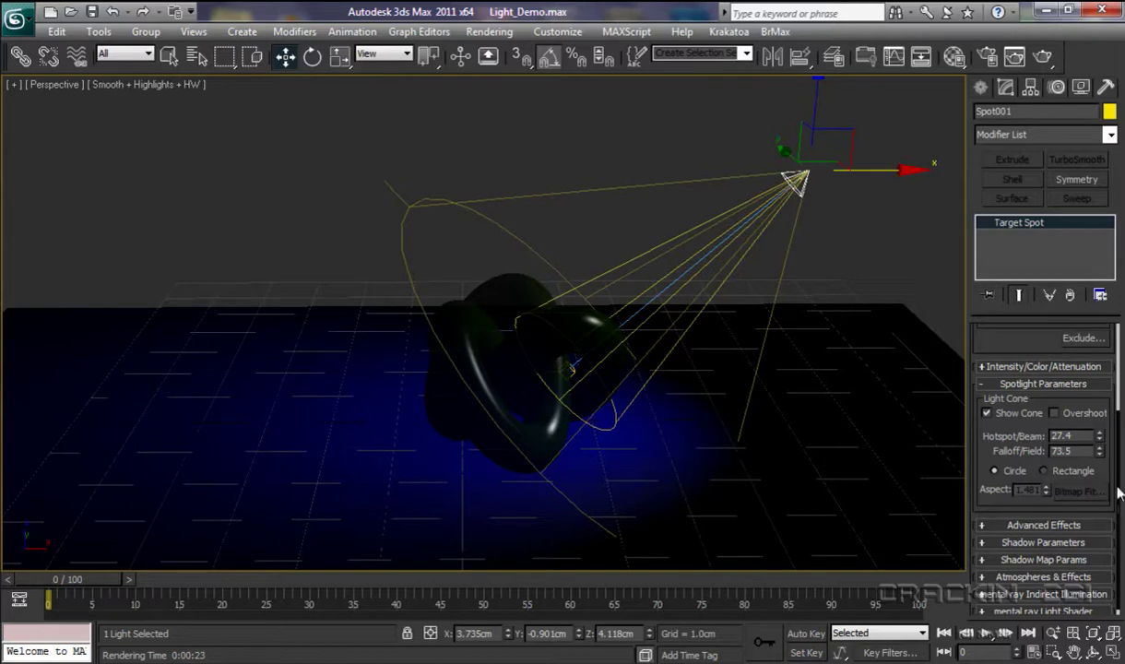
pyautogui.moveTo(1100, 438); pyautogui.dragTo(996, 53)
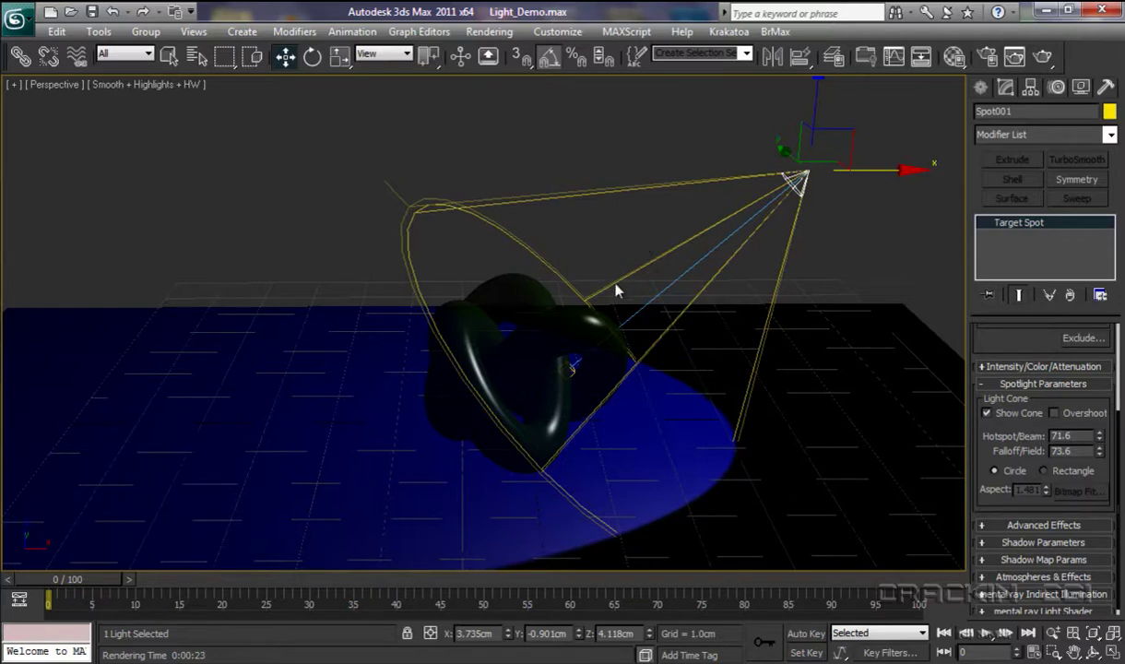
# - Switch the Light Cone to Rectangle, then set aspect 0.701, hotspot 72.0, falloff 100.5
pyautogui.click(1045, 472)
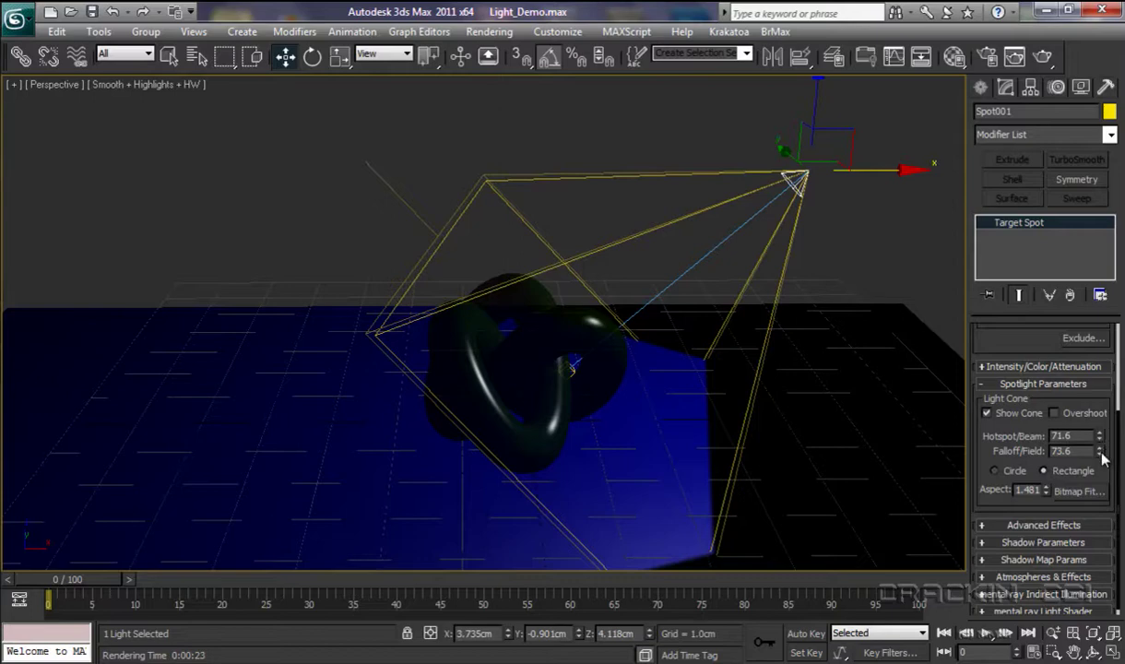
pyautogui.moveTo(1099, 454); pyautogui.dragTo(1019, 185)
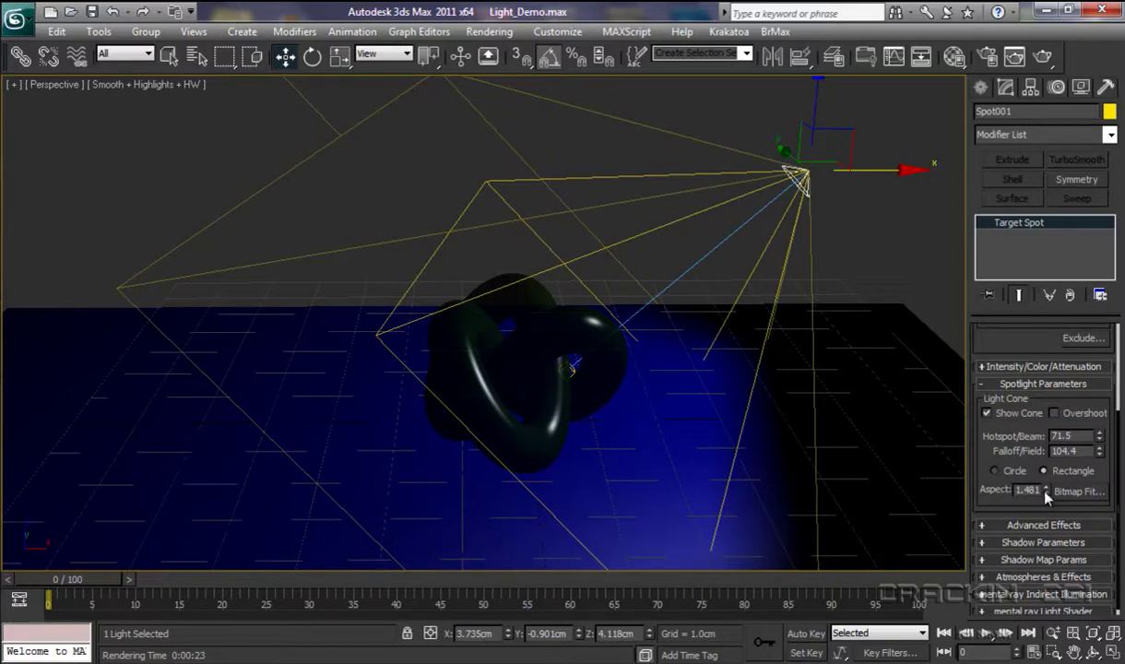
pyautogui.moveTo(1045, 491); pyautogui.dragTo(1041, 562)
pyautogui.moveTo(1102, 452); pyautogui.dragTo(1108, 490)
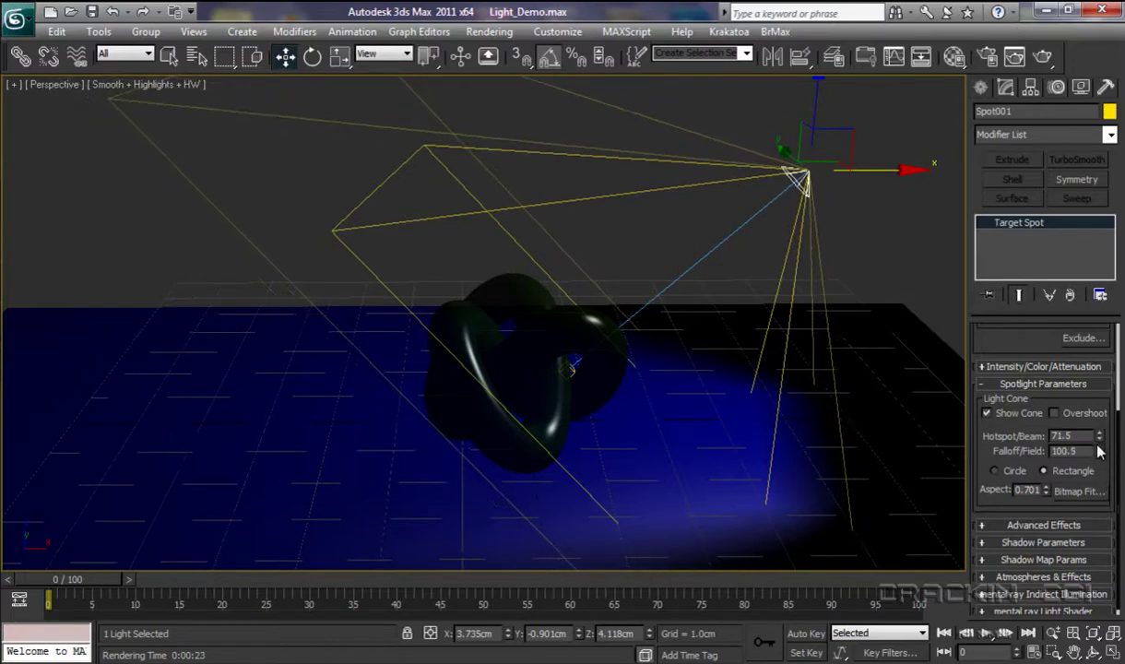
pyautogui.moveTo(1100, 435)
pyautogui.mouseDown()
pyautogui.moveTo(1103, 410)
pyautogui.moveTo(1102, 578)
pyautogui.moveTo(1104, 399)
pyautogui.moveTo(1104, 445)
pyautogui.mouseUp()
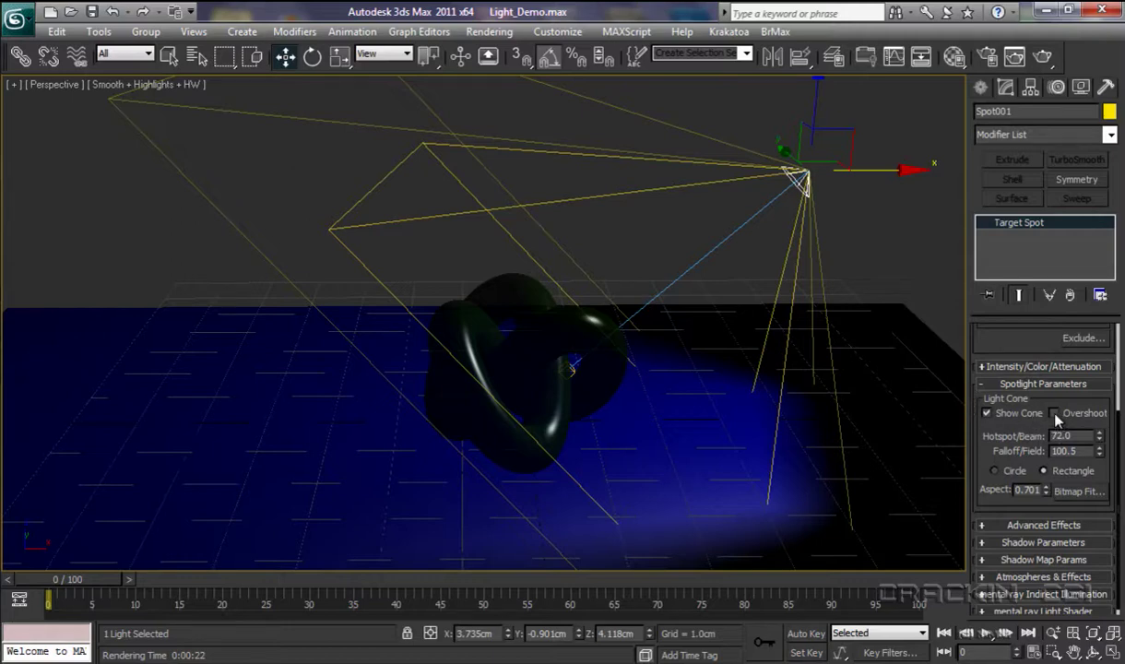
pyautogui.click(1045, 57)
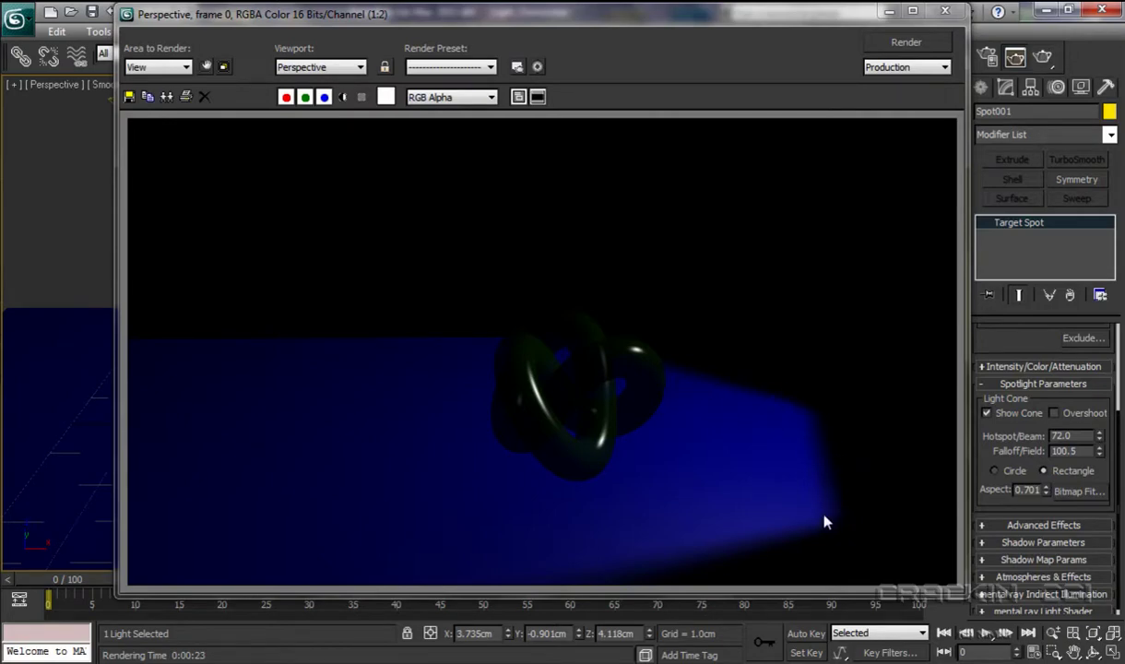
pyautogui.click(889, 11)
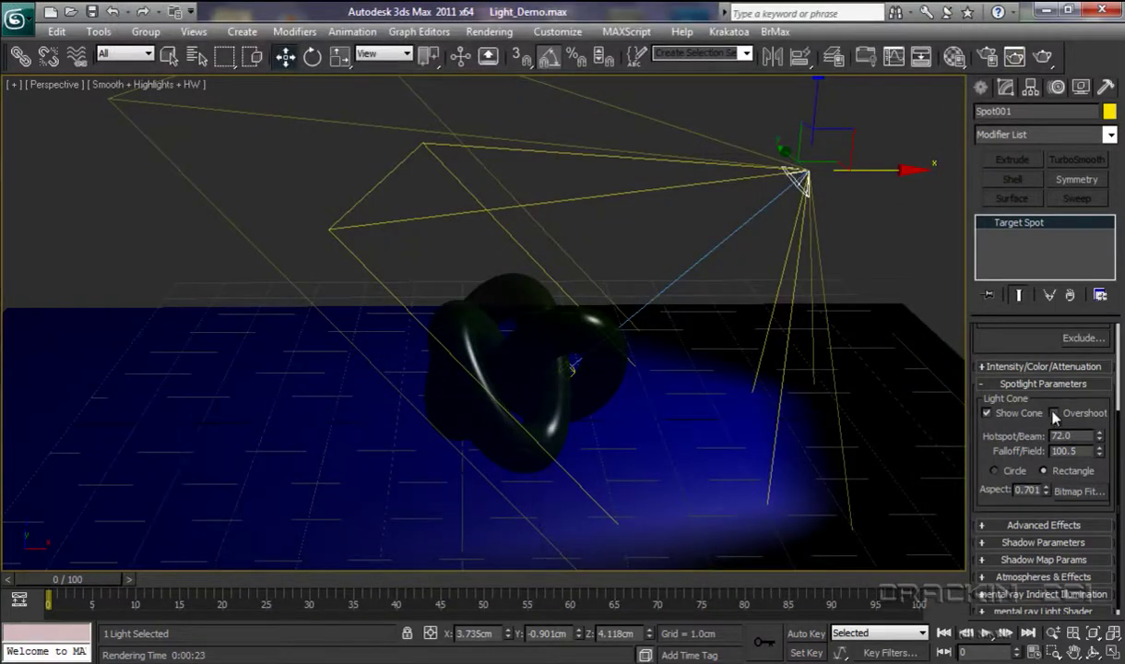
pyautogui.click(1054, 414)
pyautogui.click(1042, 57)
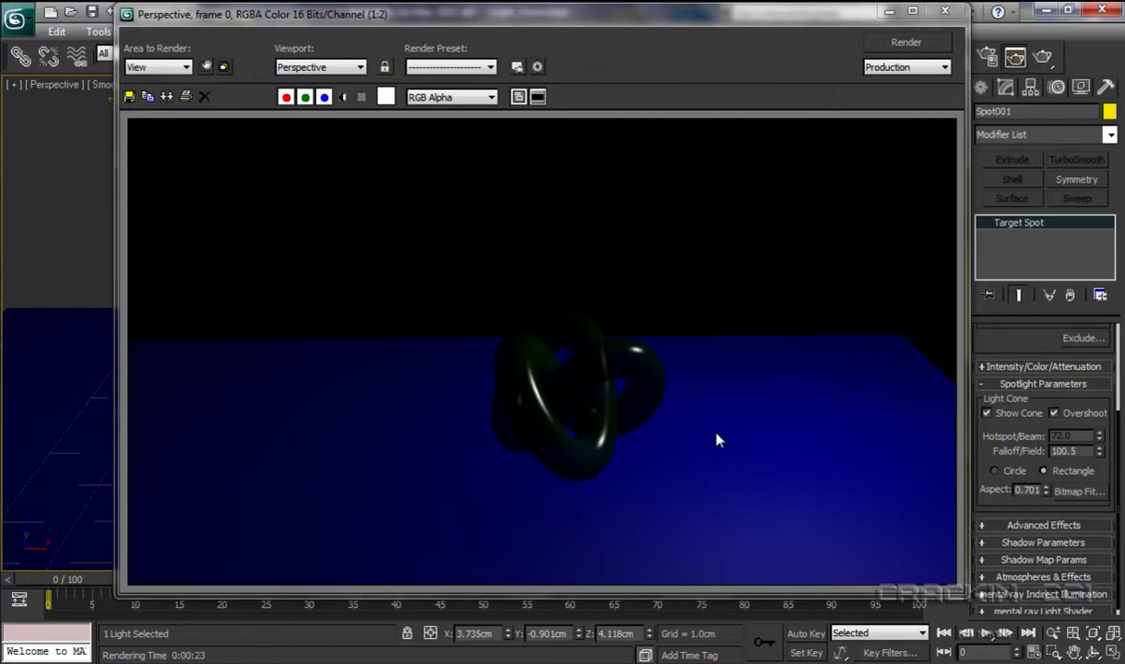
pyautogui.click(944, 10)
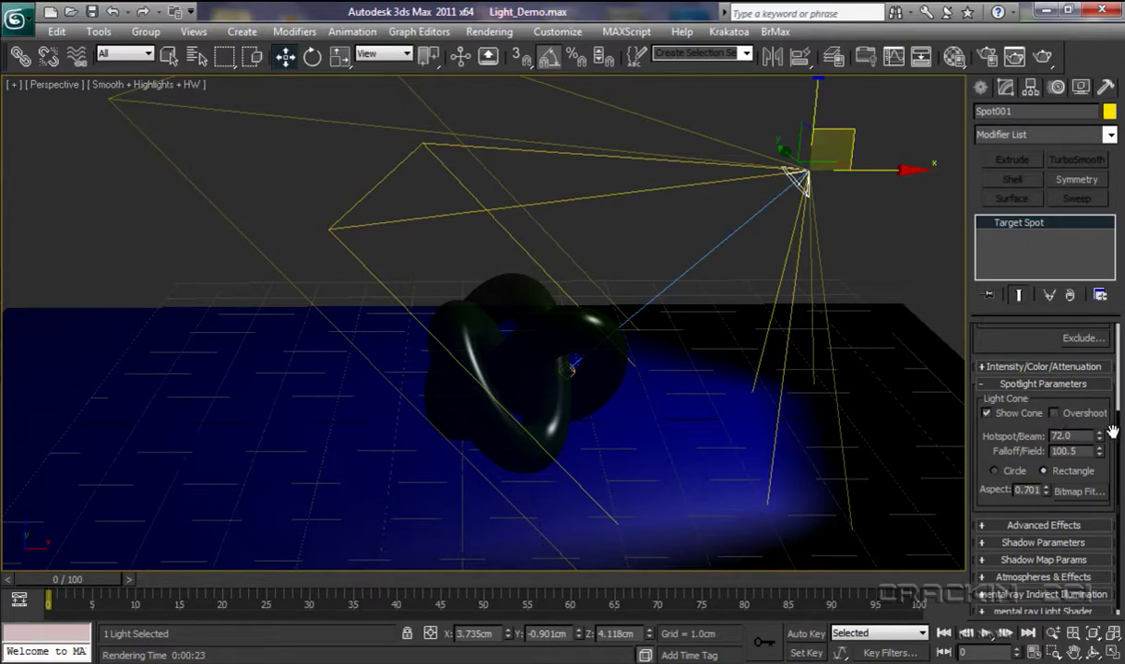
# - Change Spot001's Light Type from Spot to Directional in General Parameters
pyautogui.scroll(2, 1118, 412)
pyautogui.moveTo(1118, 413); pyautogui.dragTo(1121, 293)
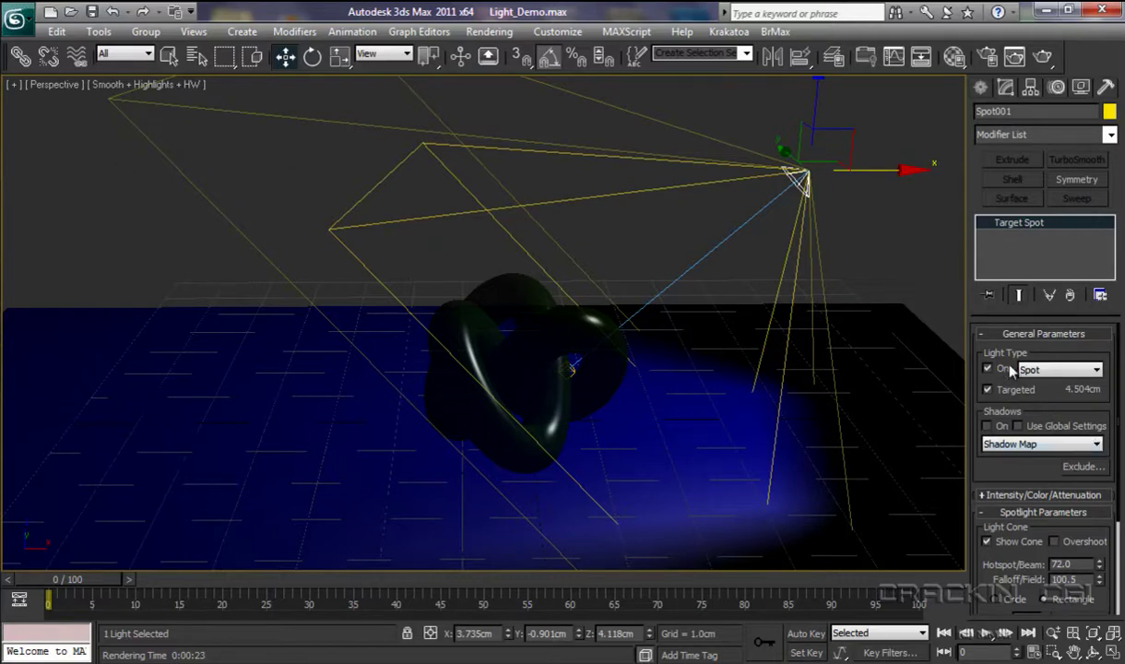
pyautogui.click(1097, 370)
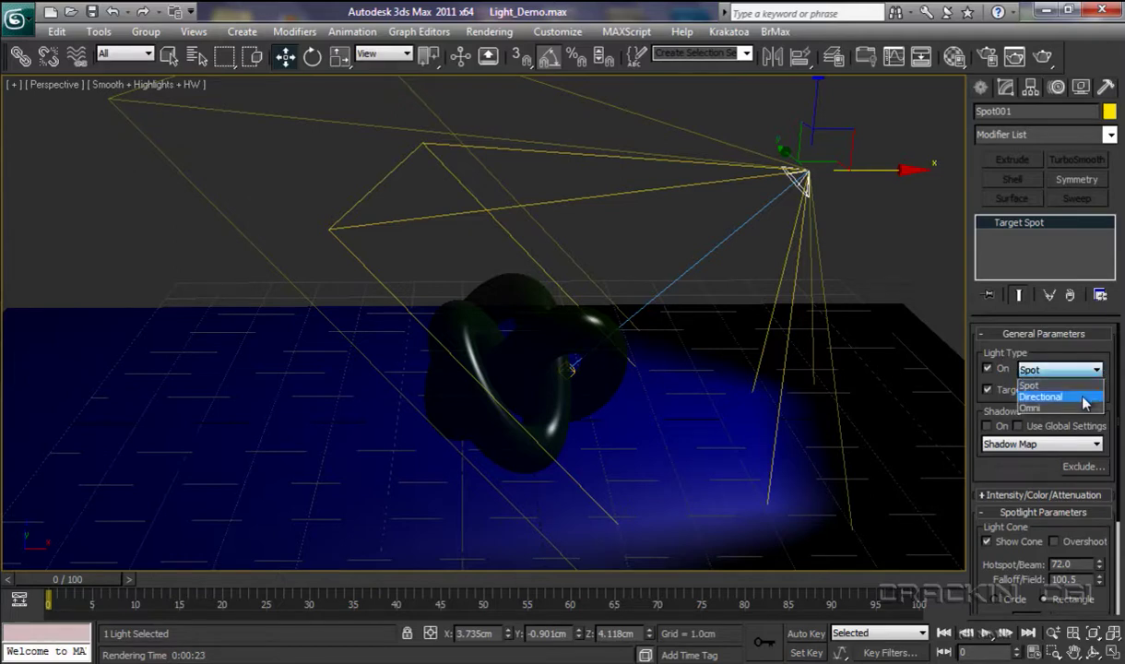
pyautogui.click(1086, 399)
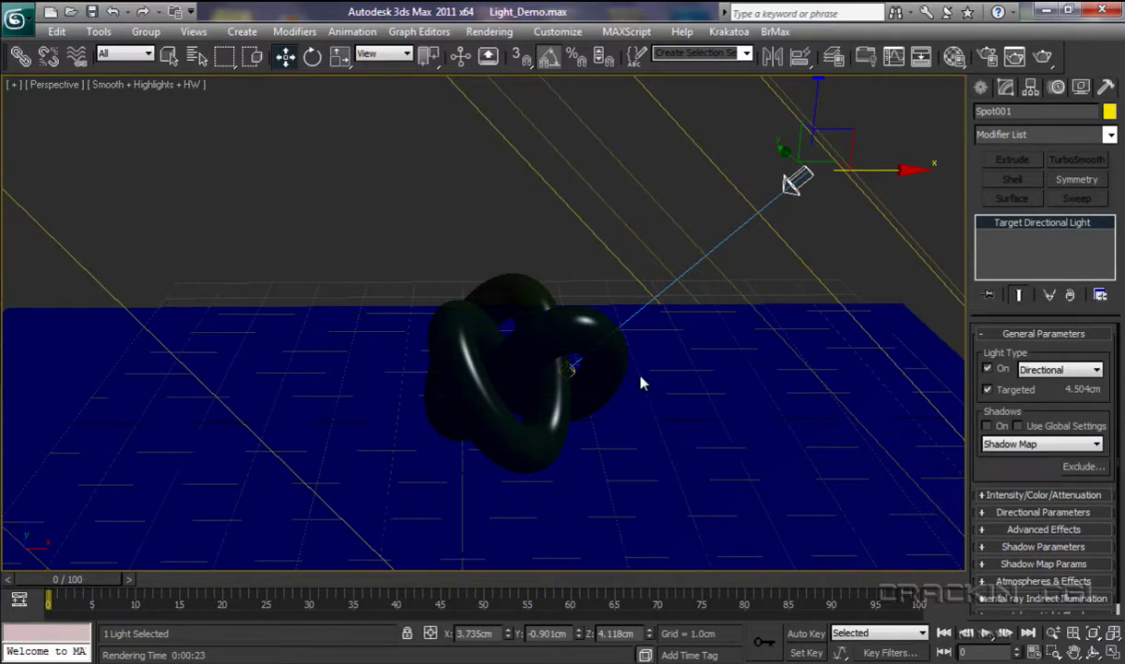
# - Set the directional beam to hotspot 2.6cm and falloff 2.8cm, then render to check
pyautogui.scroll(-1, 1093, 448)
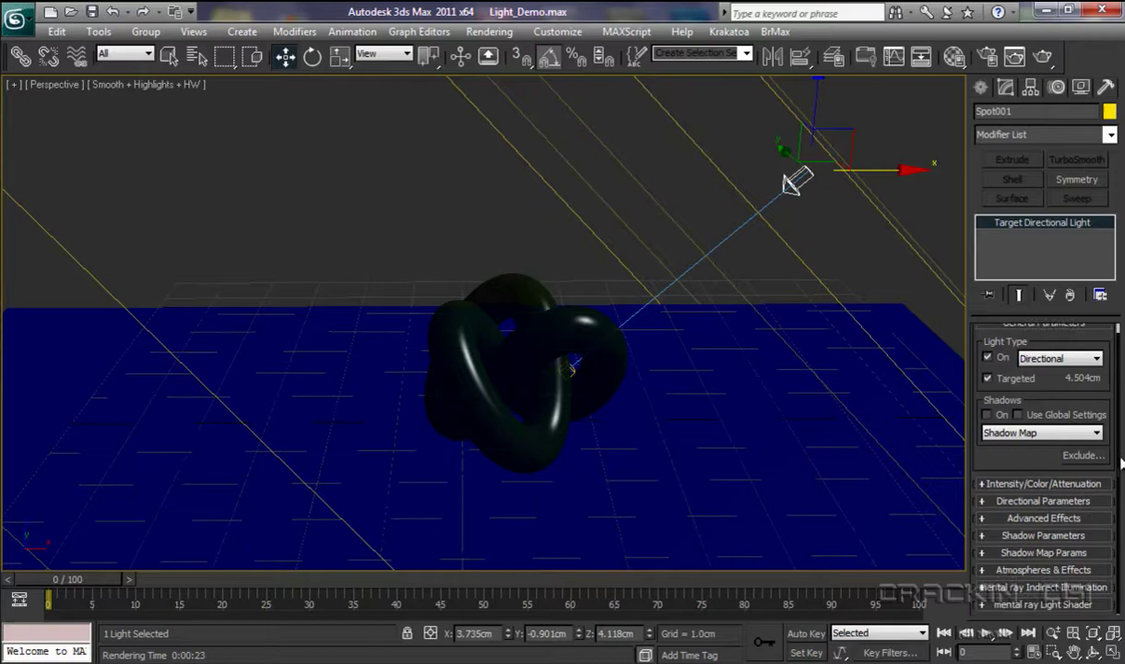
pyautogui.click(1048, 502)
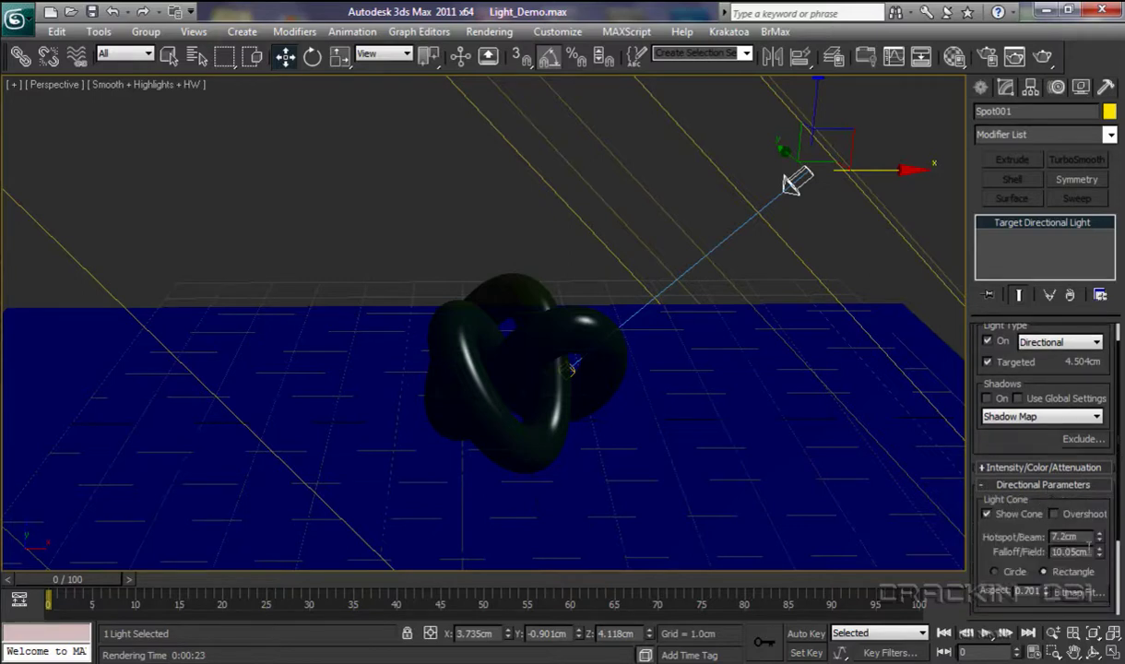
pyautogui.moveTo(1102, 539); pyautogui.dragTo(1100, 585)
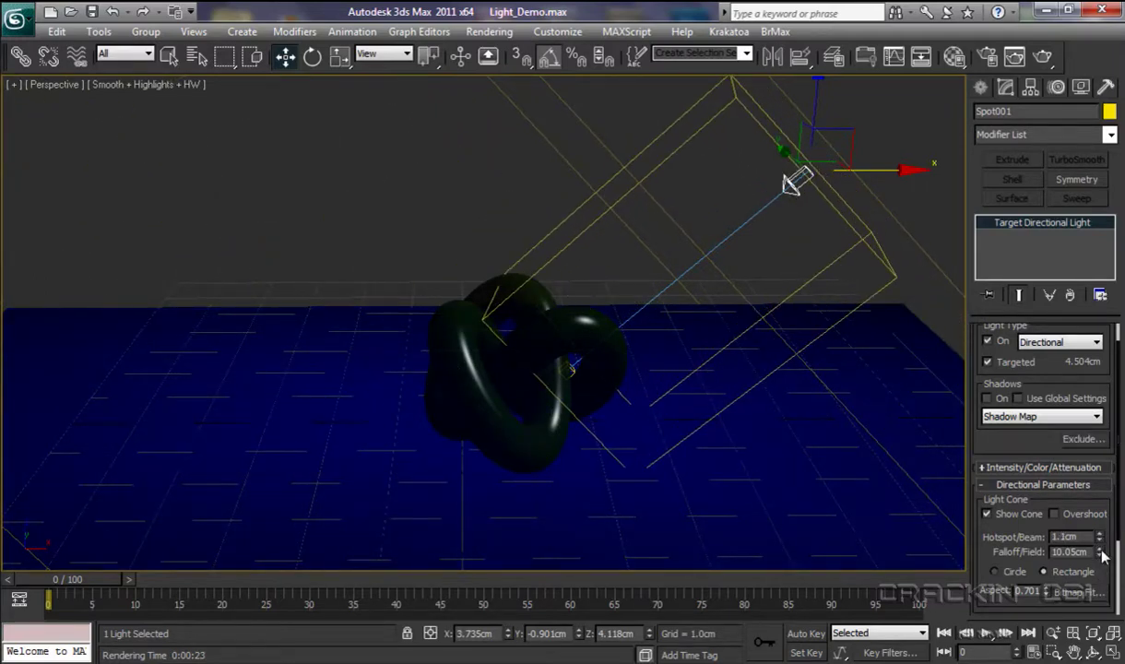
pyautogui.moveTo(1104, 554); pyautogui.dragTo(1101, 616)
pyautogui.moveTo(1100, 537); pyautogui.dragTo(1099, 517)
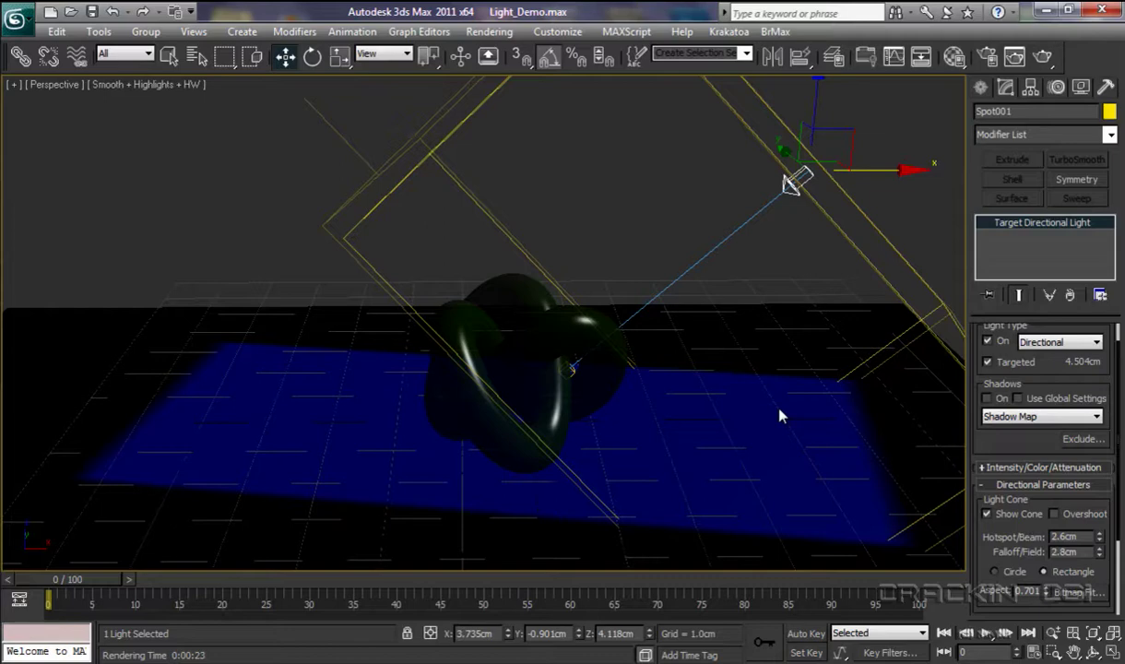
pyautogui.hotkey('shift', 'q')
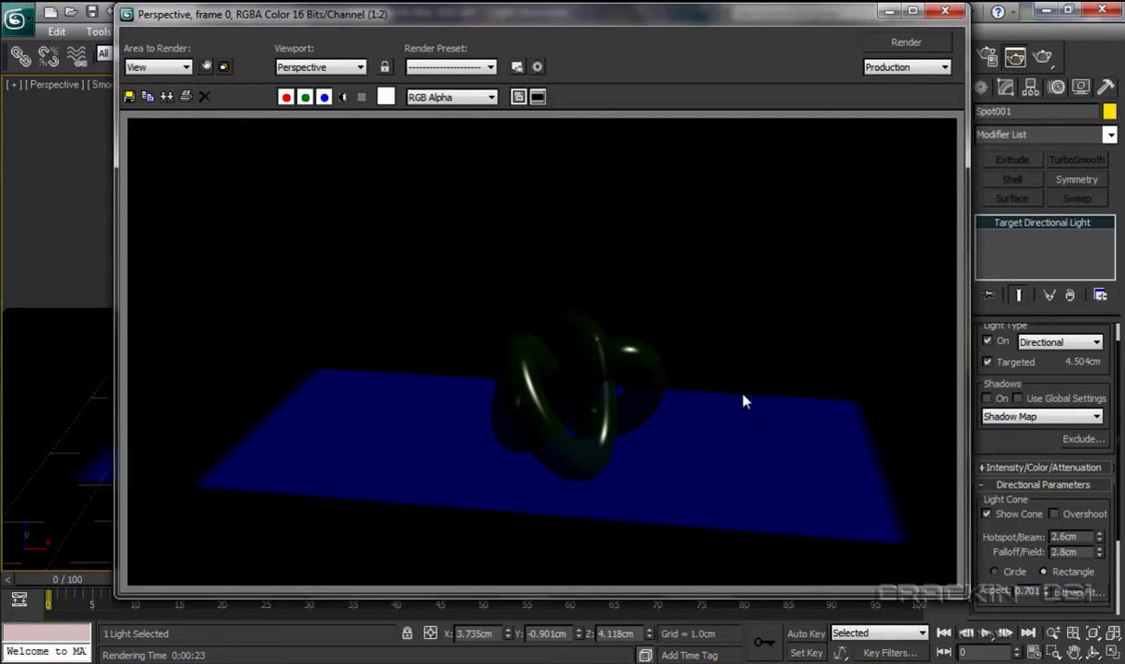
pyautogui.click(945, 10)
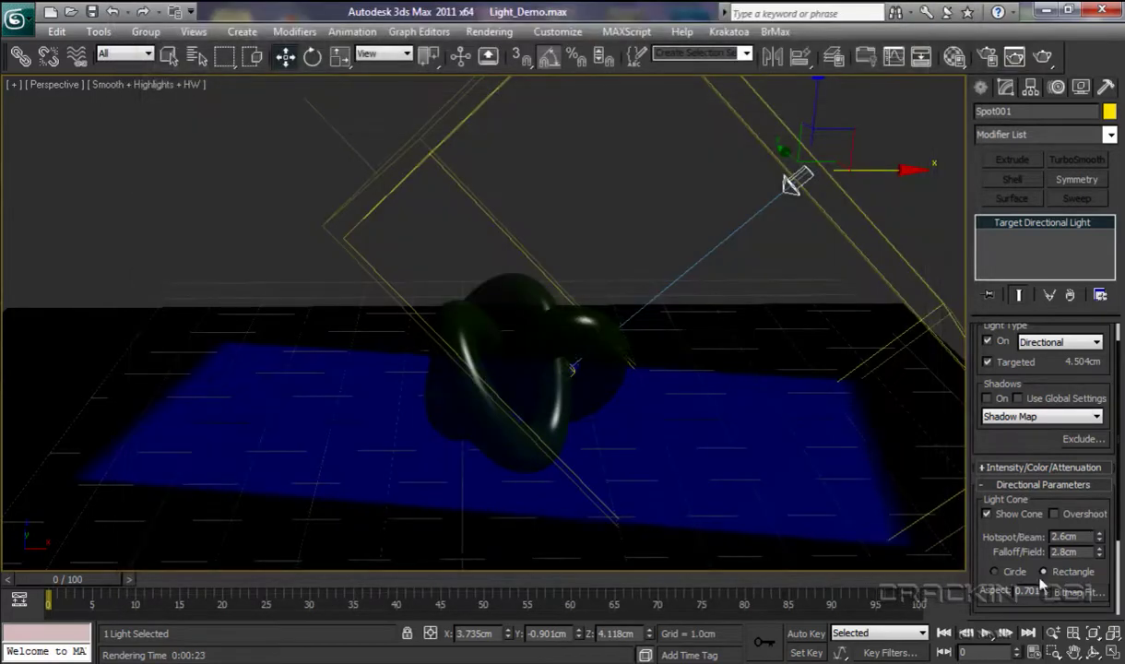
# - Turn Overshoot off, switch back to a Spot light, and widen to hotspot 54.5, falloff 56.5
pyautogui.click(1054, 514)
pyautogui.scroll(1, 1109, 486)
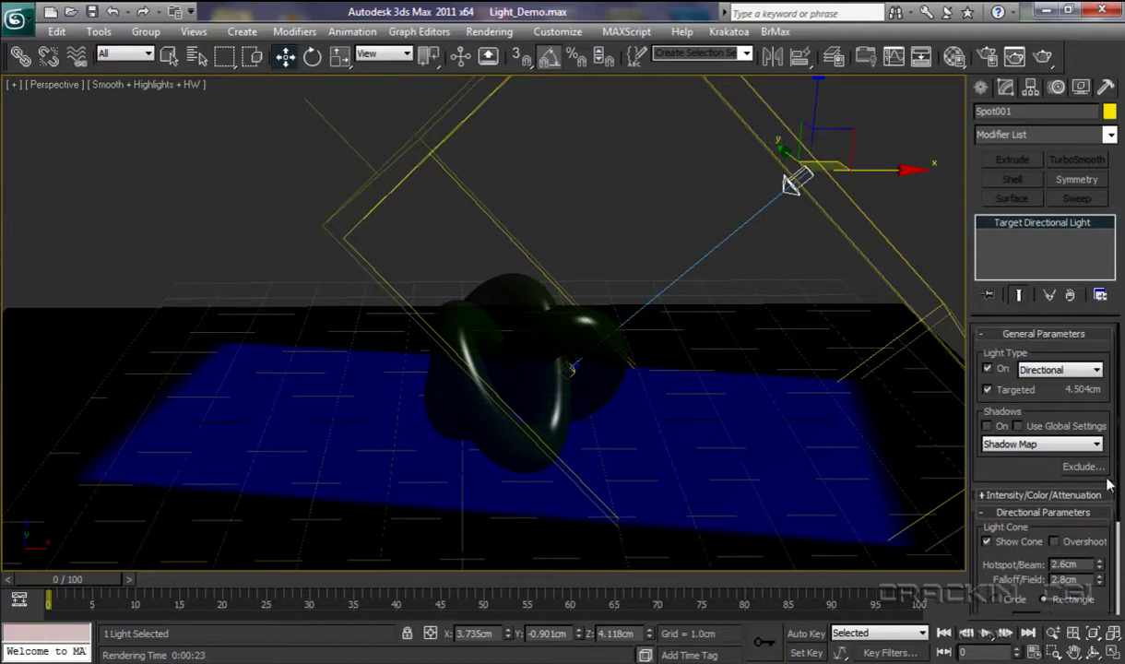
pyautogui.click(1095, 371)
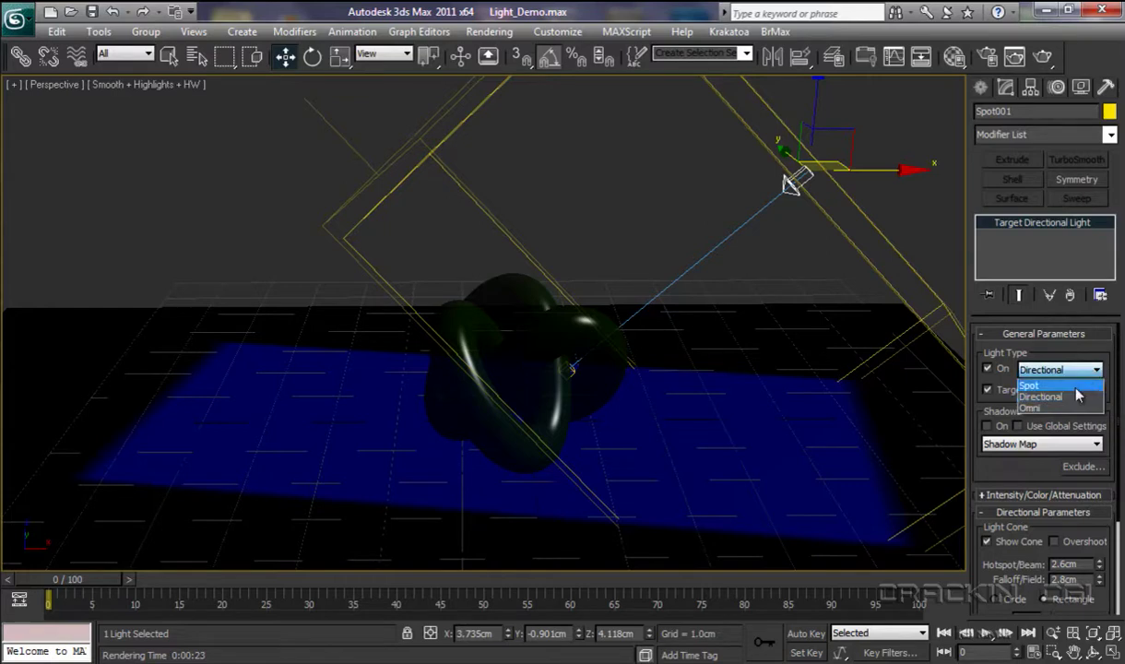
pyautogui.click(1075, 388)
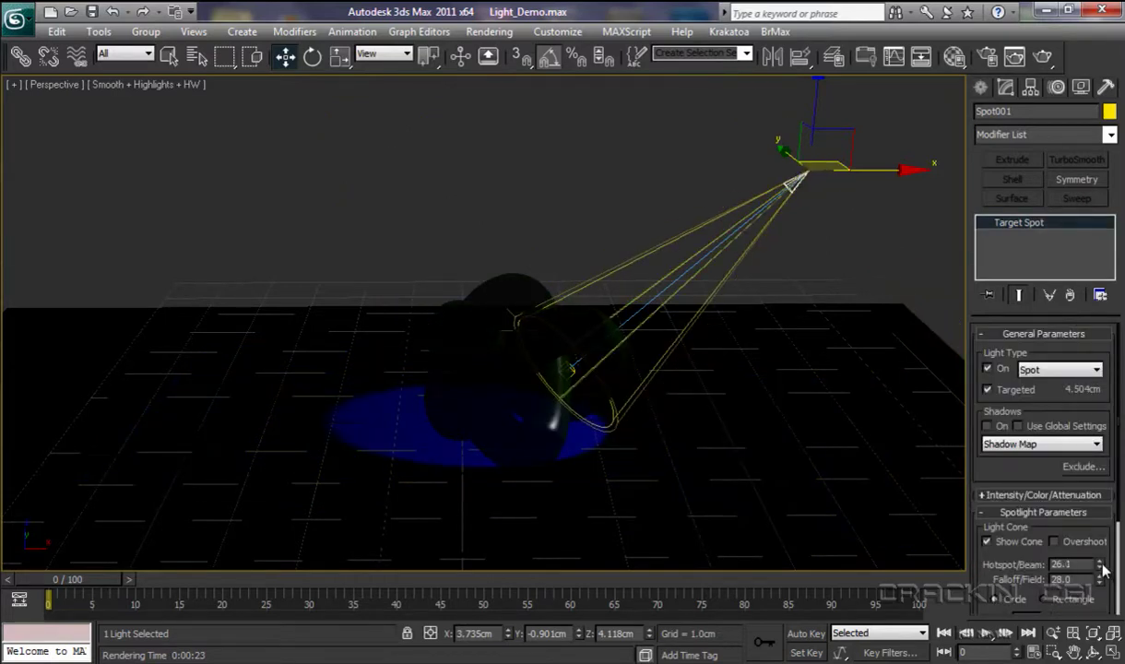
pyautogui.moveTo(1098, 564); pyautogui.dragTo(1084, 318)
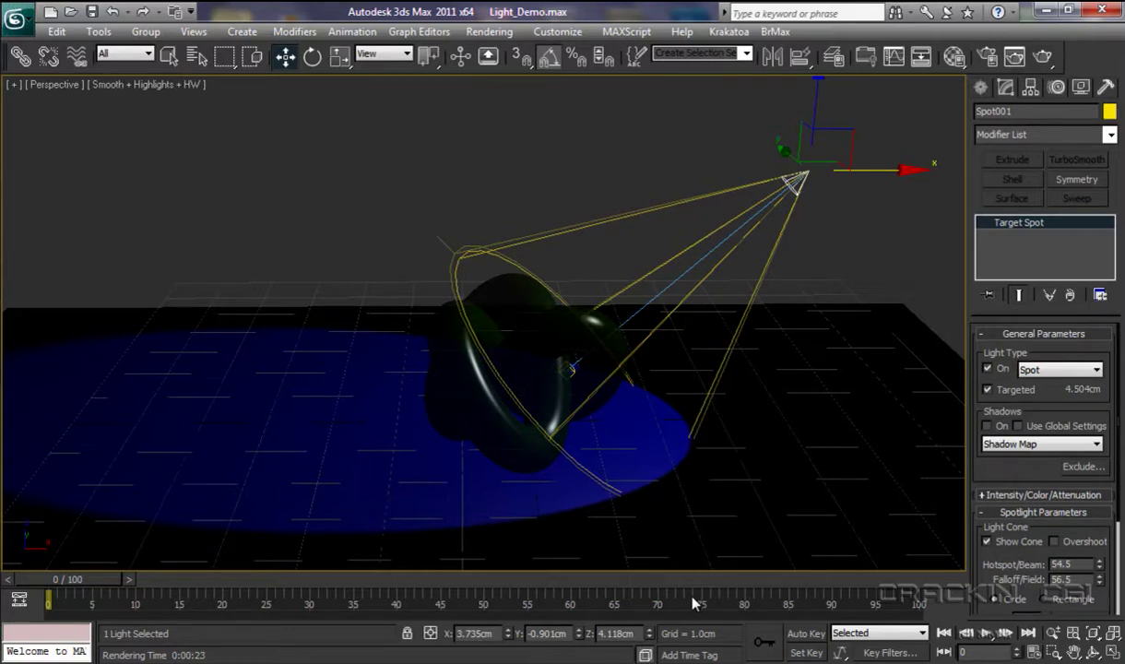
# - In Render Setup, expand Assign Renderer and open the Production renderer chooser
pyautogui.click(988, 60)
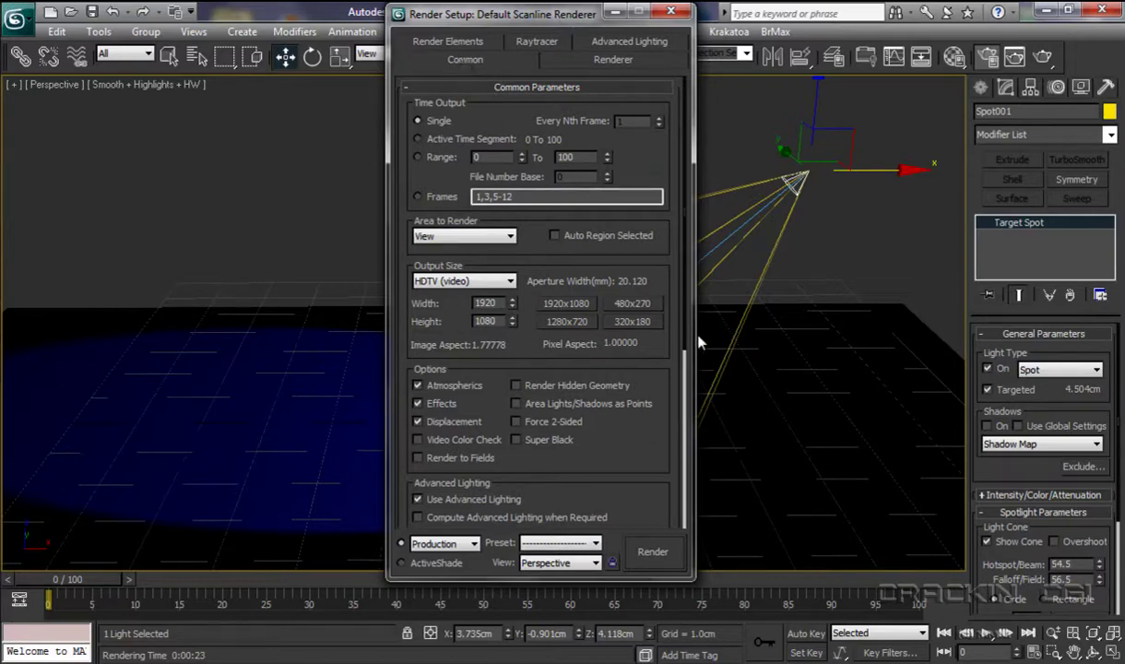
pyautogui.moveTo(687, 267); pyautogui.dragTo(688, 535)
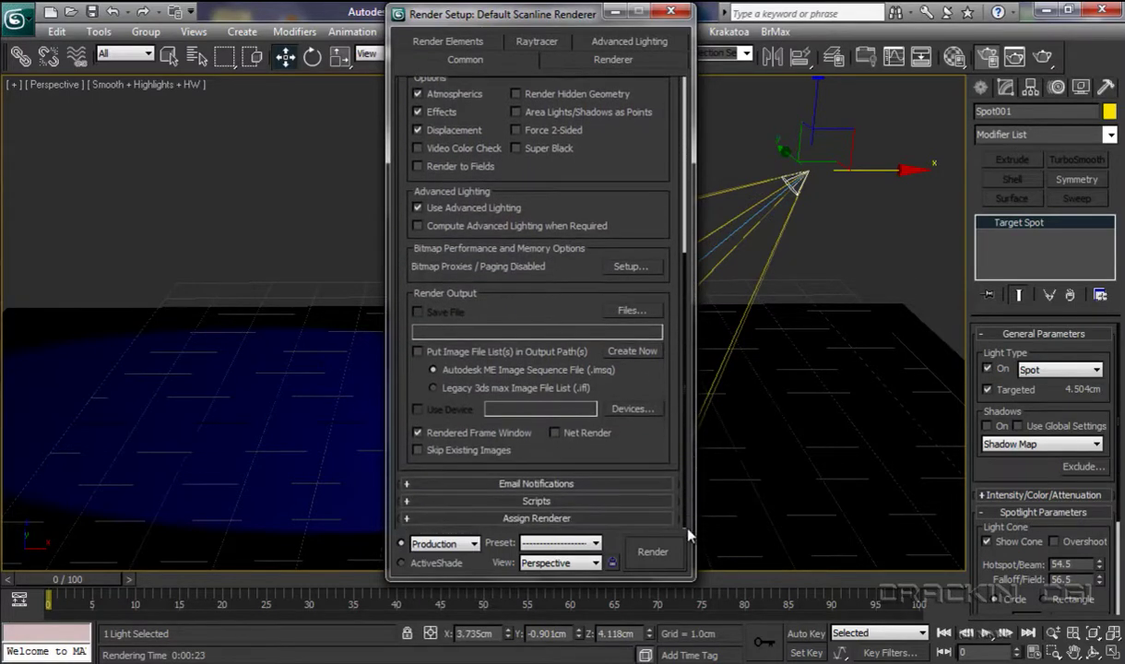
pyautogui.click(518, 521)
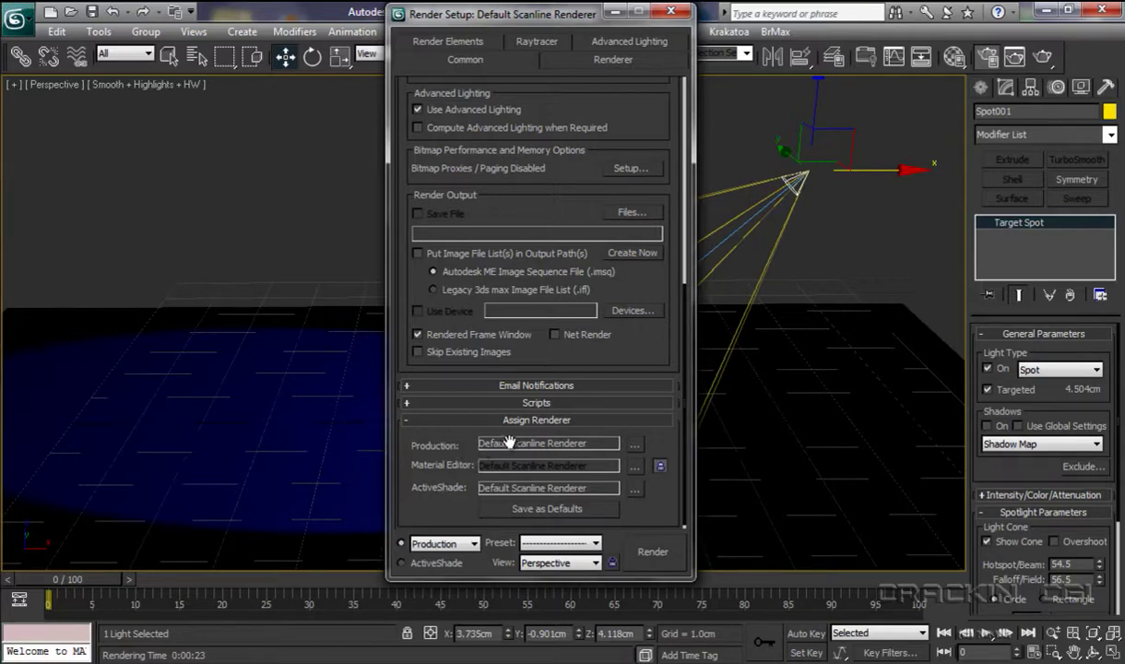
pyautogui.click(637, 449)
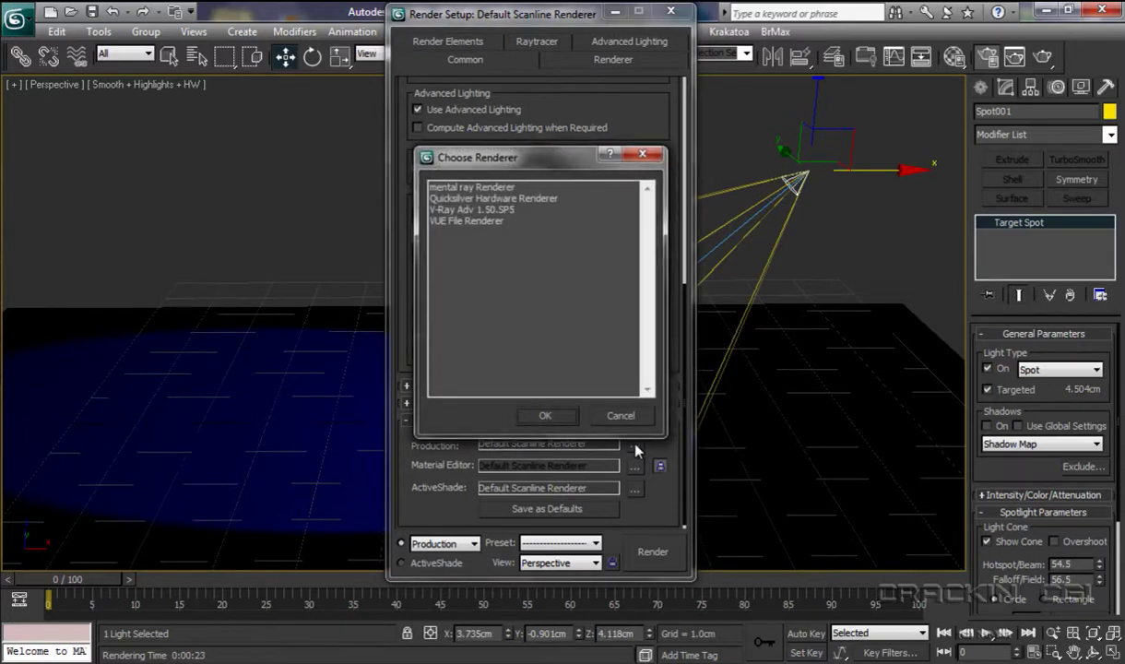
# - Assign mental ray Renderer as the production renderer and return Render Setup to the top
pyautogui.click(467, 189)
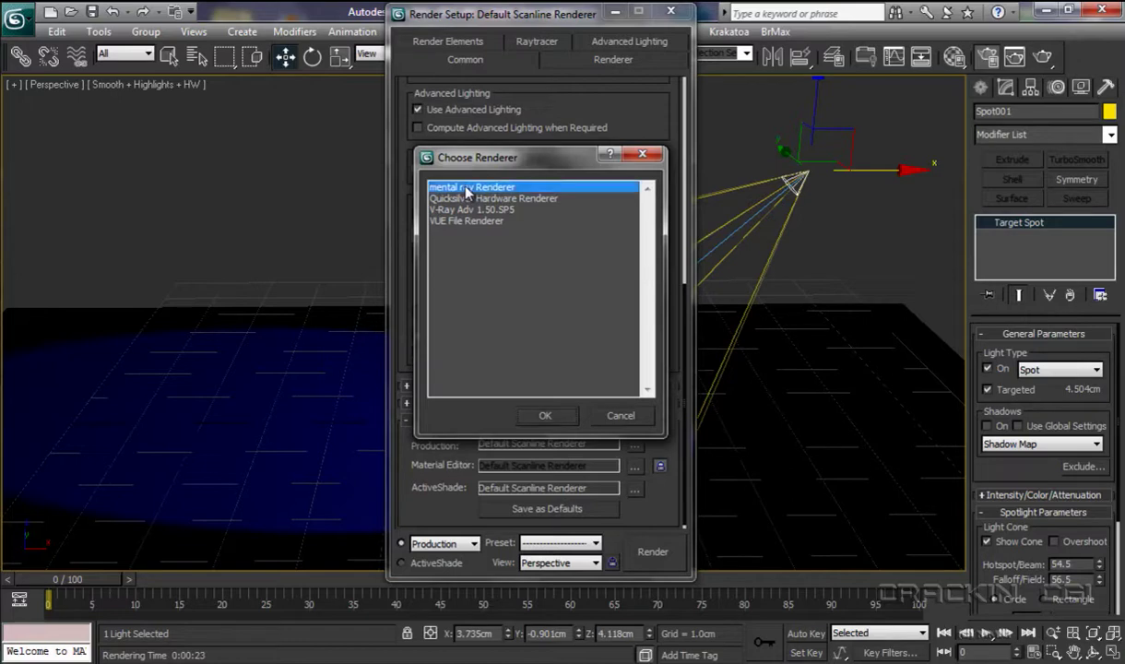
pyautogui.click(547, 416)
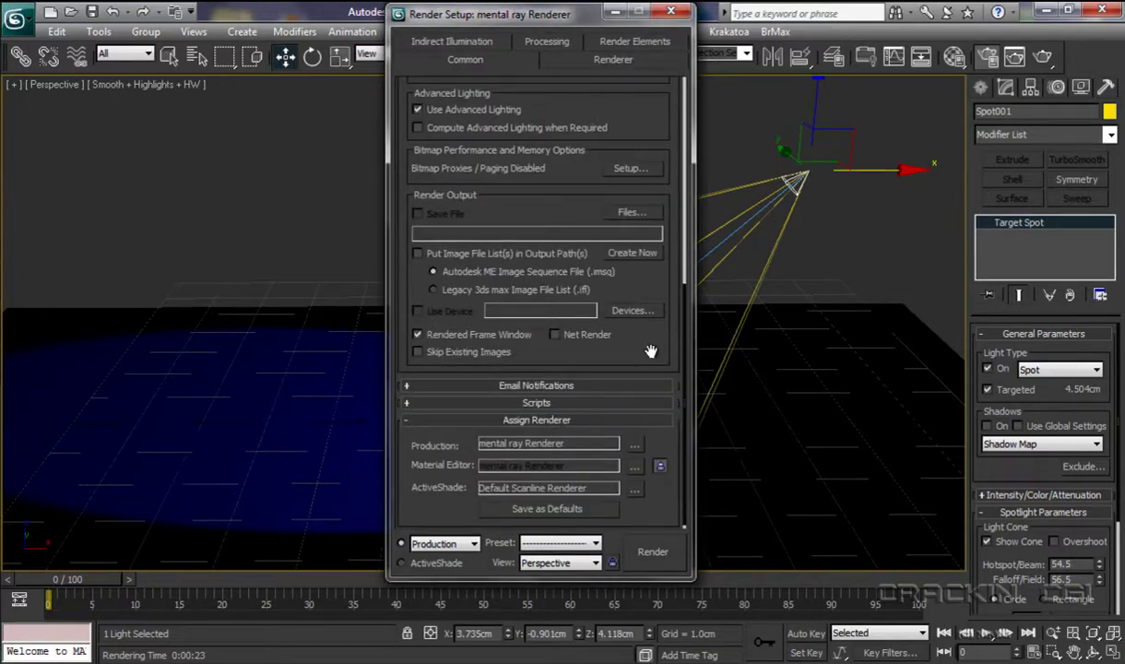
pyautogui.moveTo(686, 318); pyautogui.dragTo(697, 132)
pyautogui.scroll(-5, 662, 176)
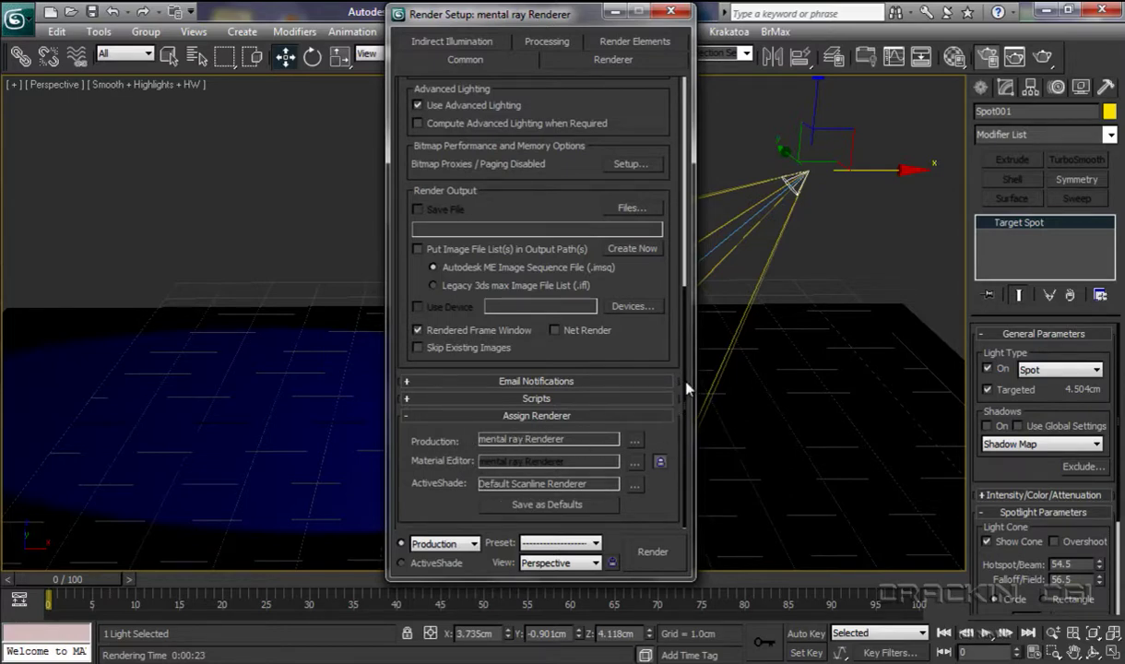
pyautogui.scroll(5, 683, 382)
pyautogui.scroll(1, 699, 168)
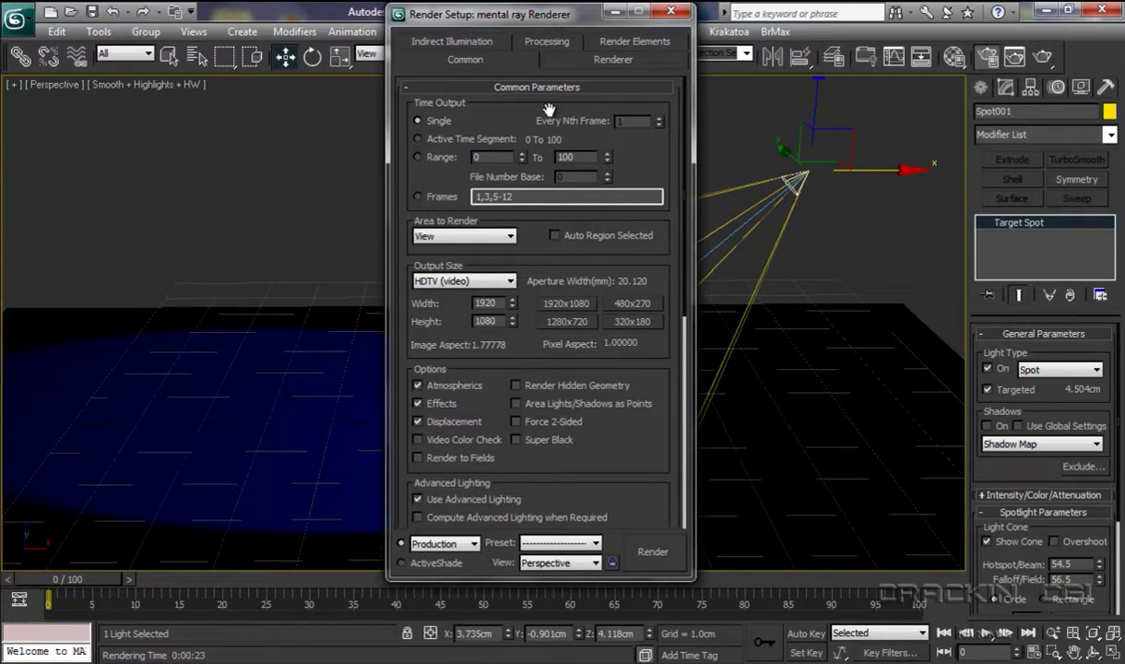
# - Render the Perspective view with mental ray and enlarge the frame window to view the image
pyautogui.click(653, 553)
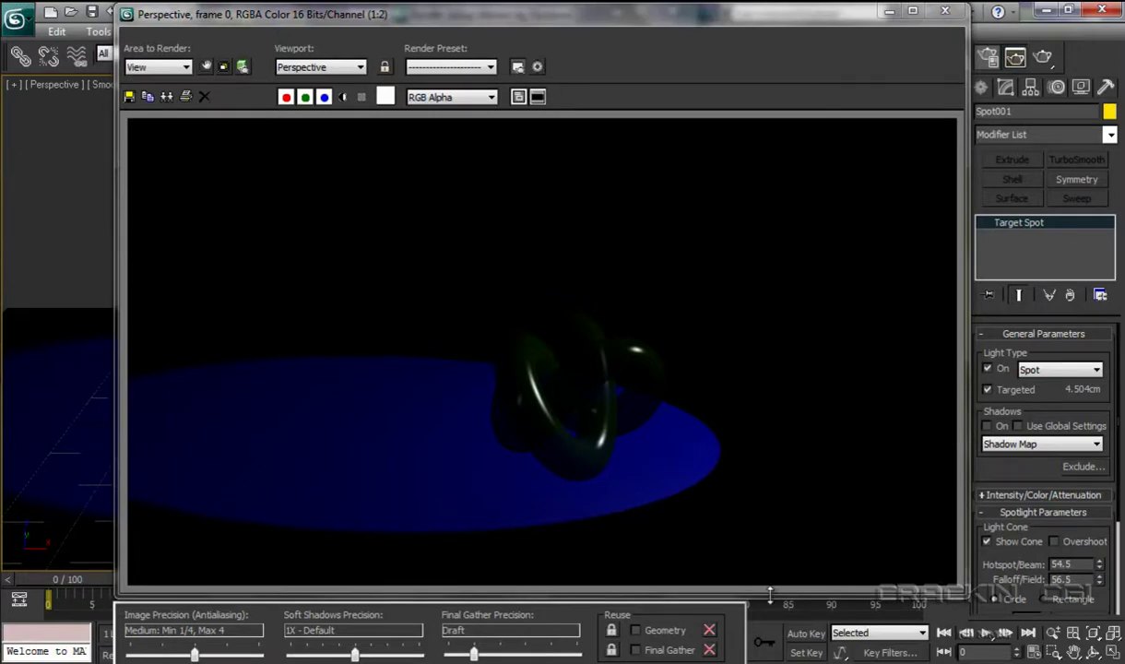
pyautogui.moveTo(768, 595); pyautogui.dragTo(766, 417)
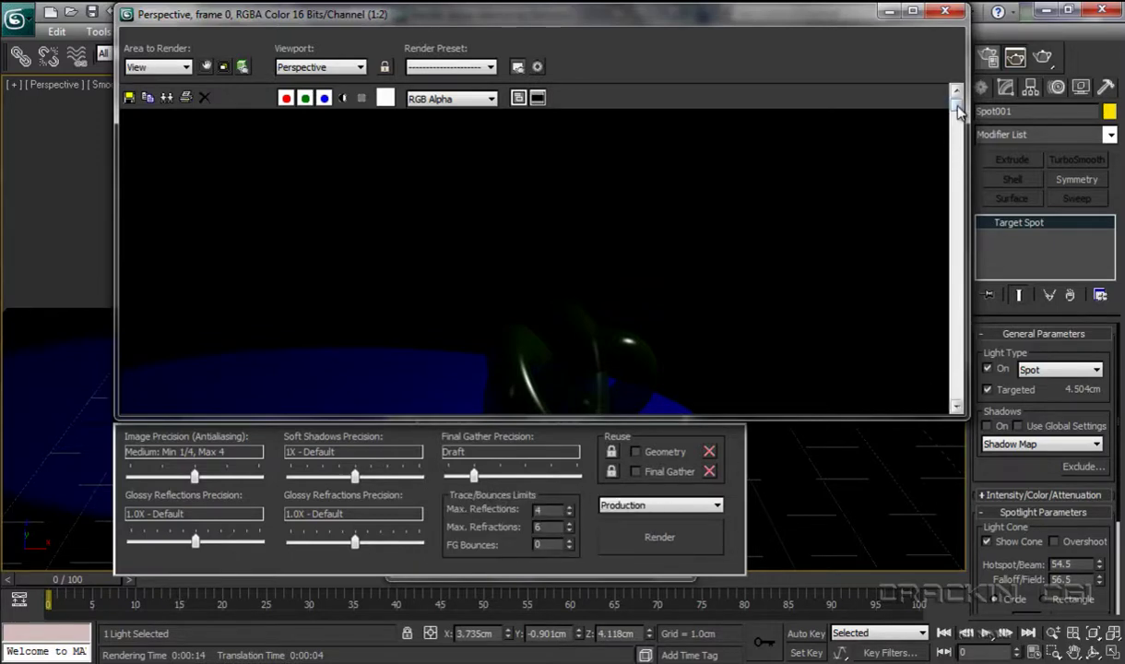
pyautogui.moveTo(957, 111); pyautogui.dragTo(957, 362)
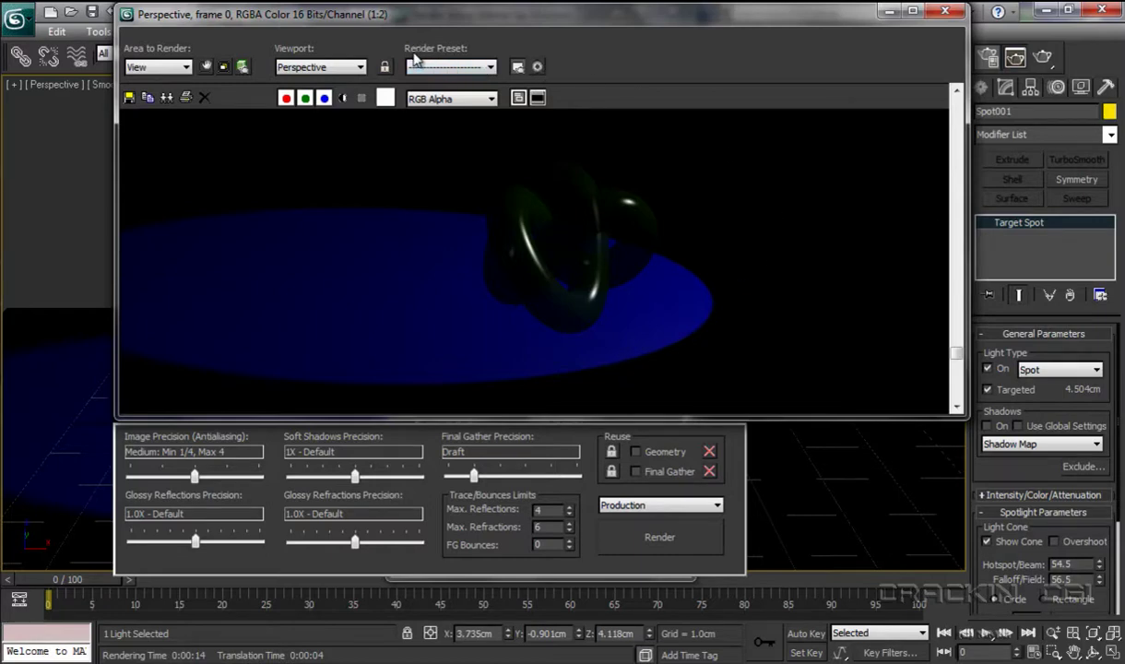
# - Load the 3dsmax.scanline.no.advanced.lighting.high render preset with all its categories
pyautogui.click(491, 68)
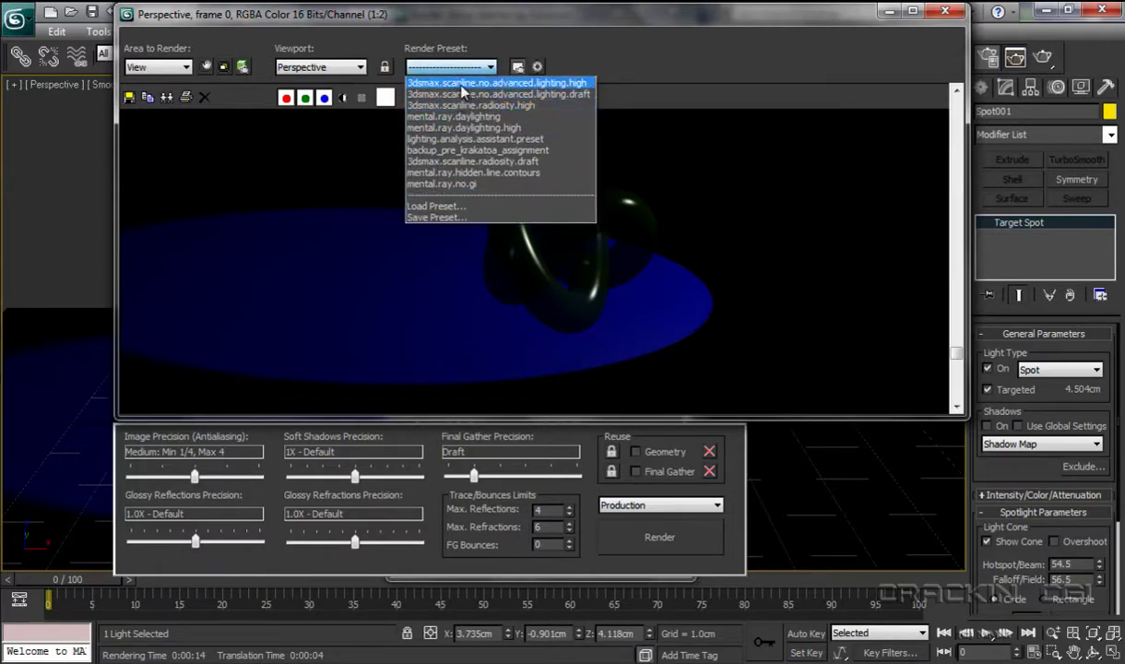
pyautogui.click(548, 84)
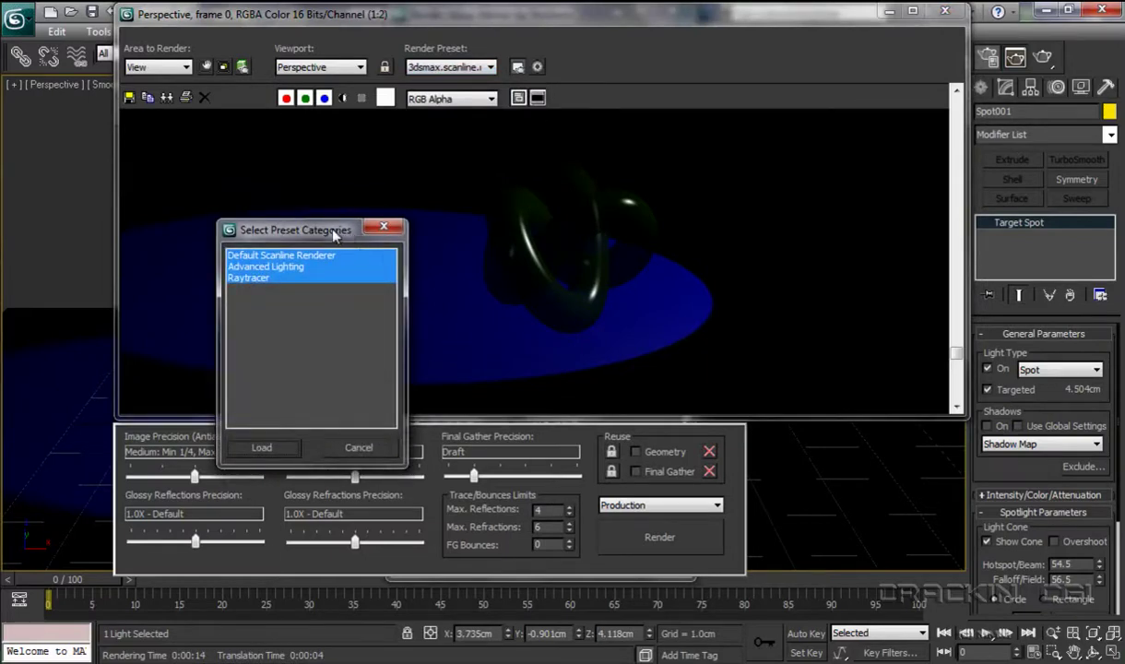
pyautogui.moveTo(334, 236); pyautogui.dragTo(353, 180)
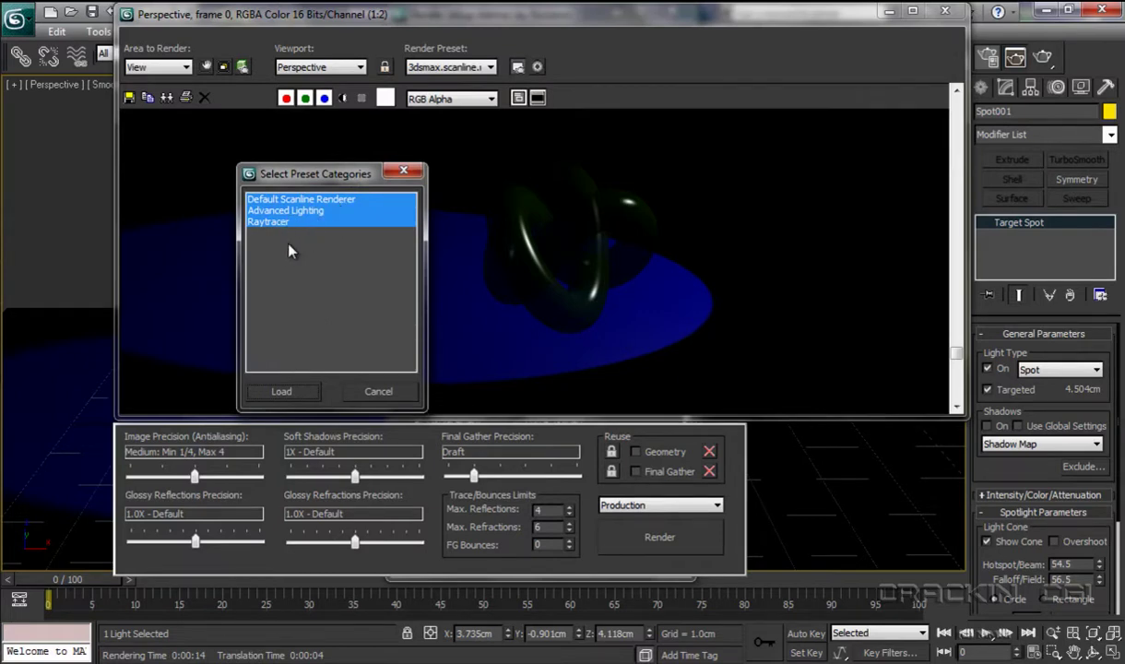
pyautogui.click(282, 392)
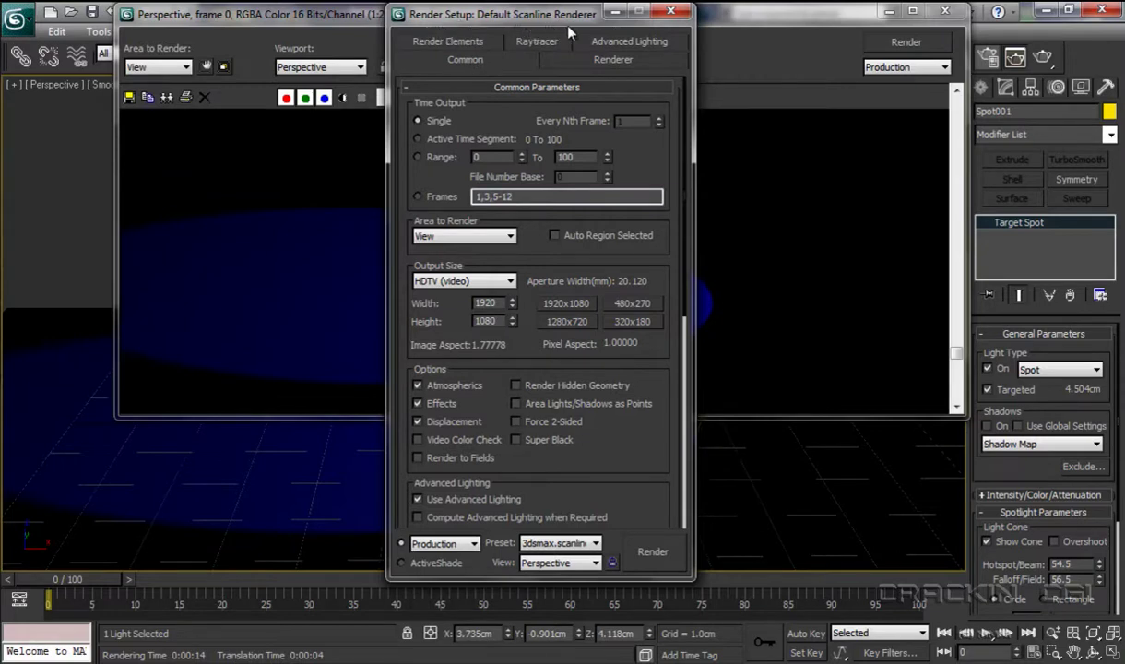
pyautogui.moveTo(682, 267); pyautogui.dragTo(671, 600)
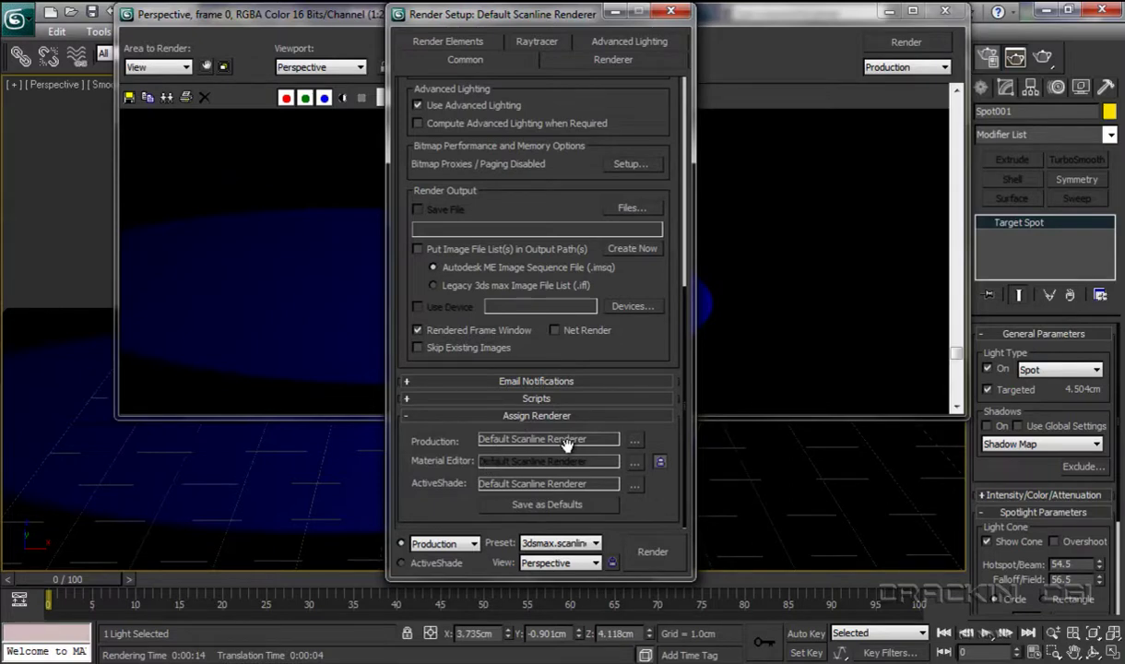
pyautogui.click(359, 25)
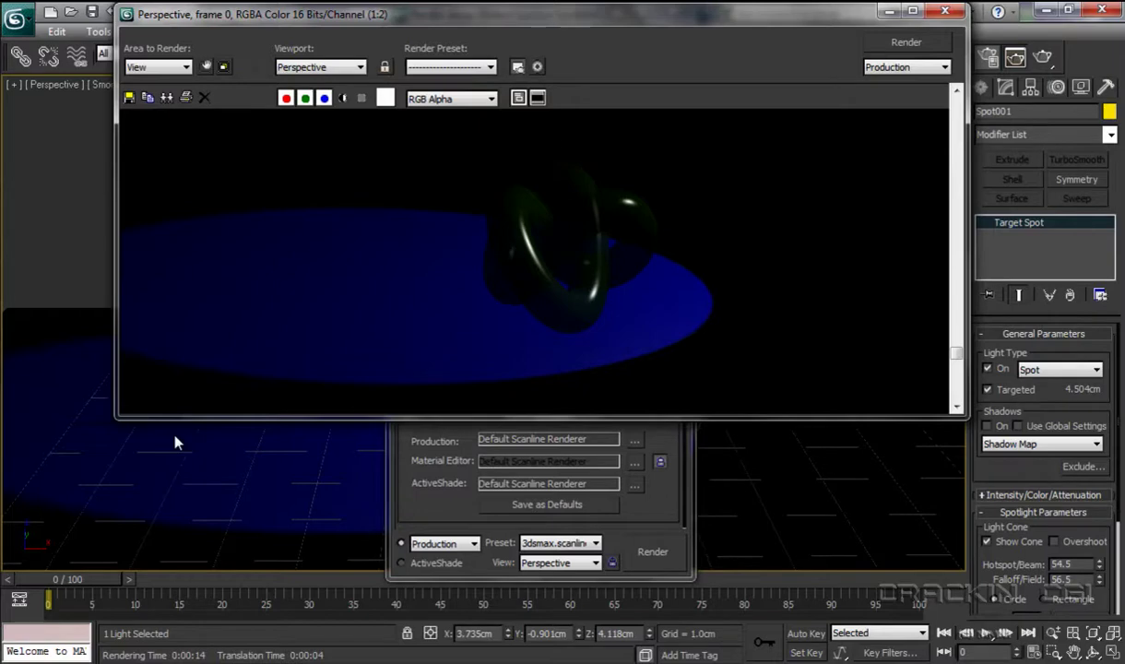
pyautogui.click(691, 497)
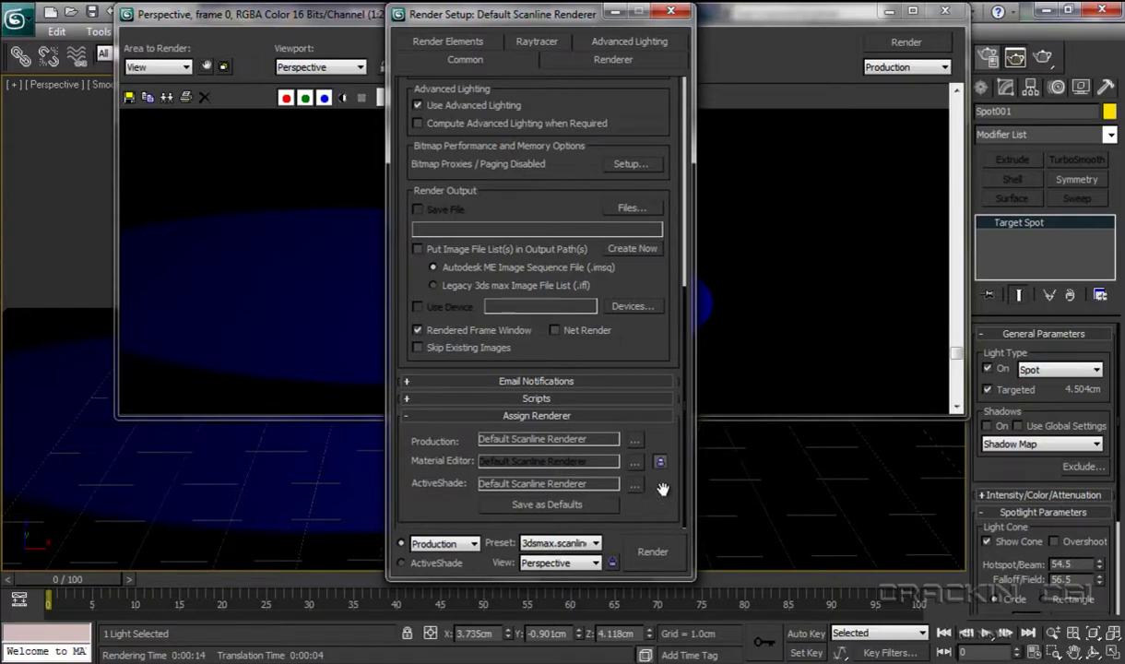
# - Reassign mental ray Renderer as the production renderer and bring the rendered frame forward
pyautogui.click(637, 443)
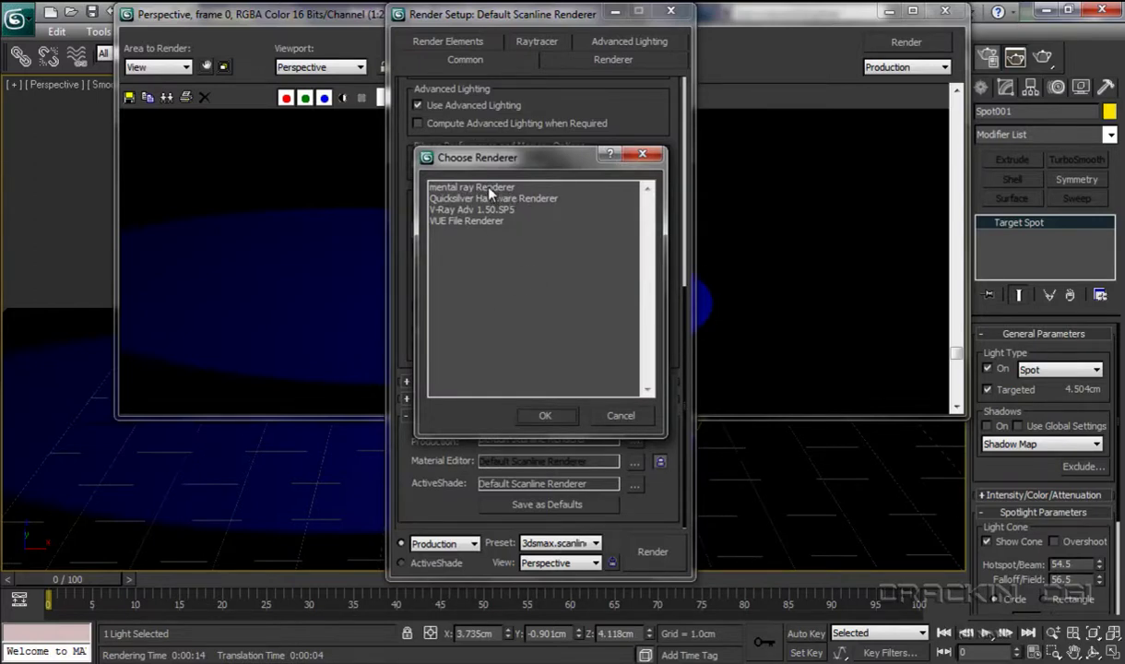
pyautogui.click(489, 188)
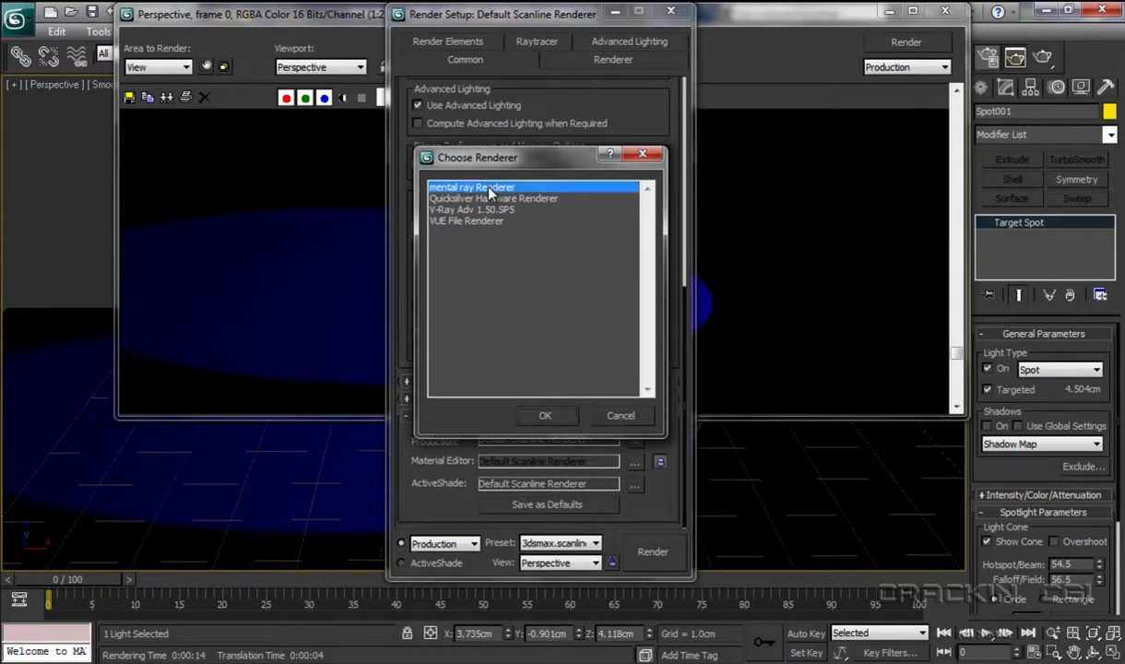
pyautogui.click(548, 417)
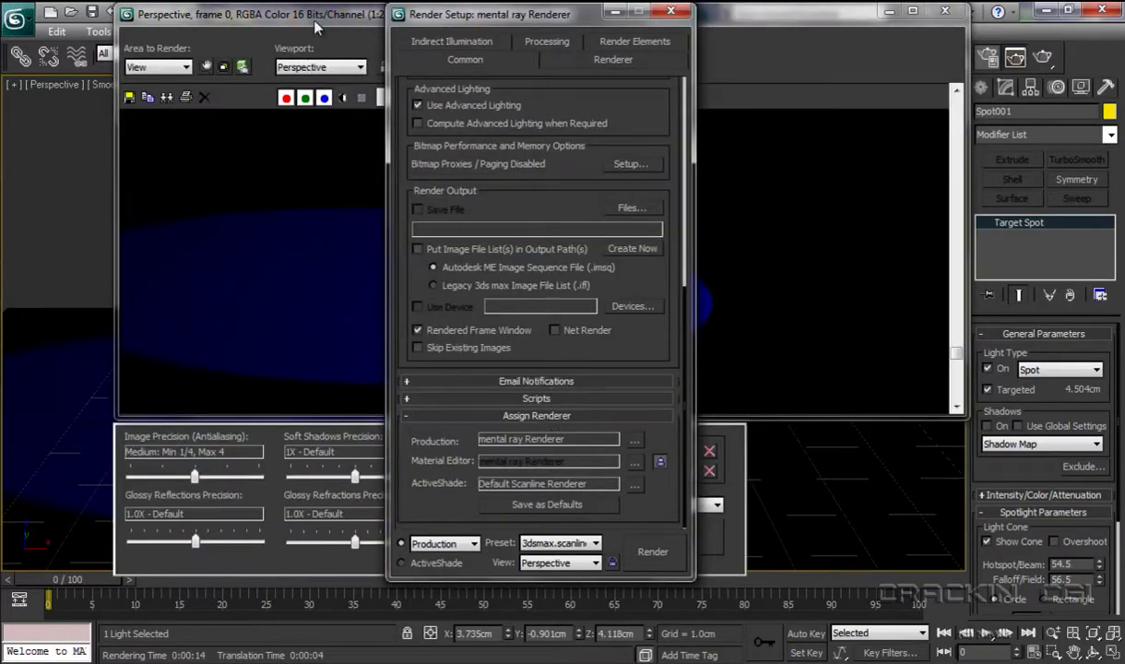
pyautogui.click(299, 16)
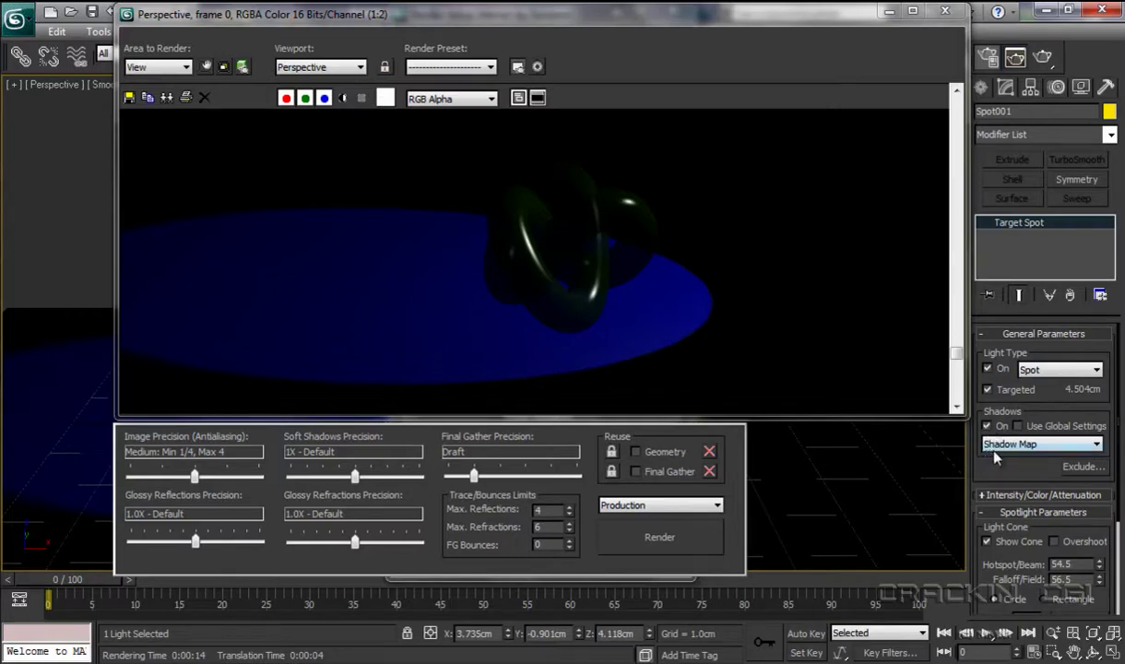
# - Turn on Spot001's shadows, re-render the knot, and open the Shadows type list
pyautogui.click(988, 426)
pyautogui.click(660, 537)
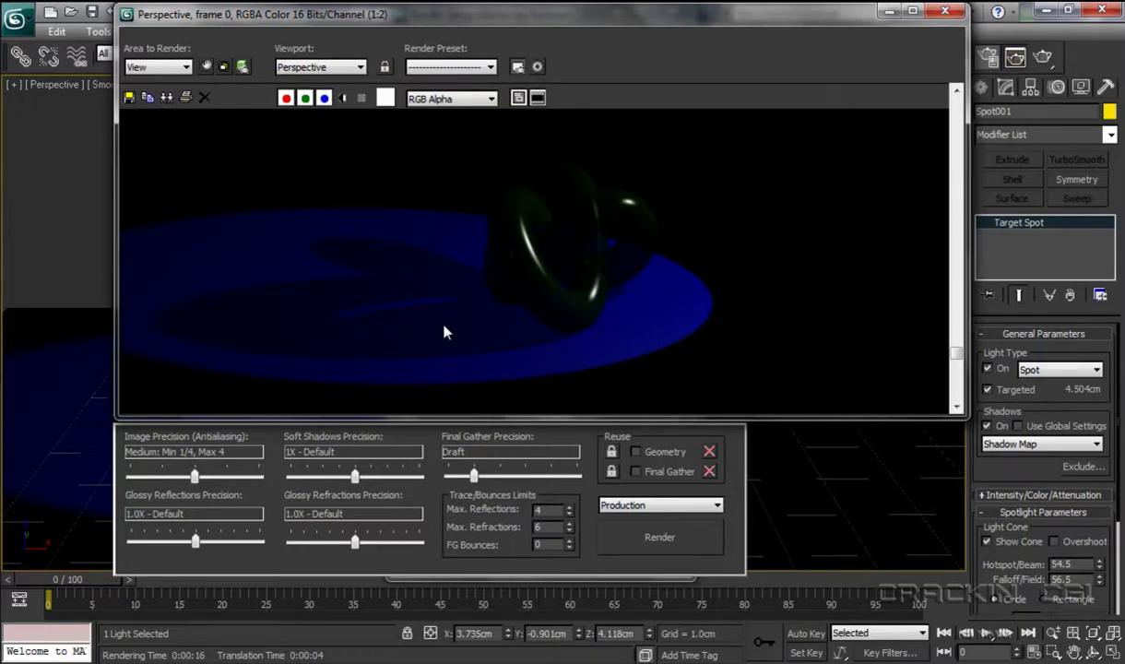
pyautogui.click(1096, 445)
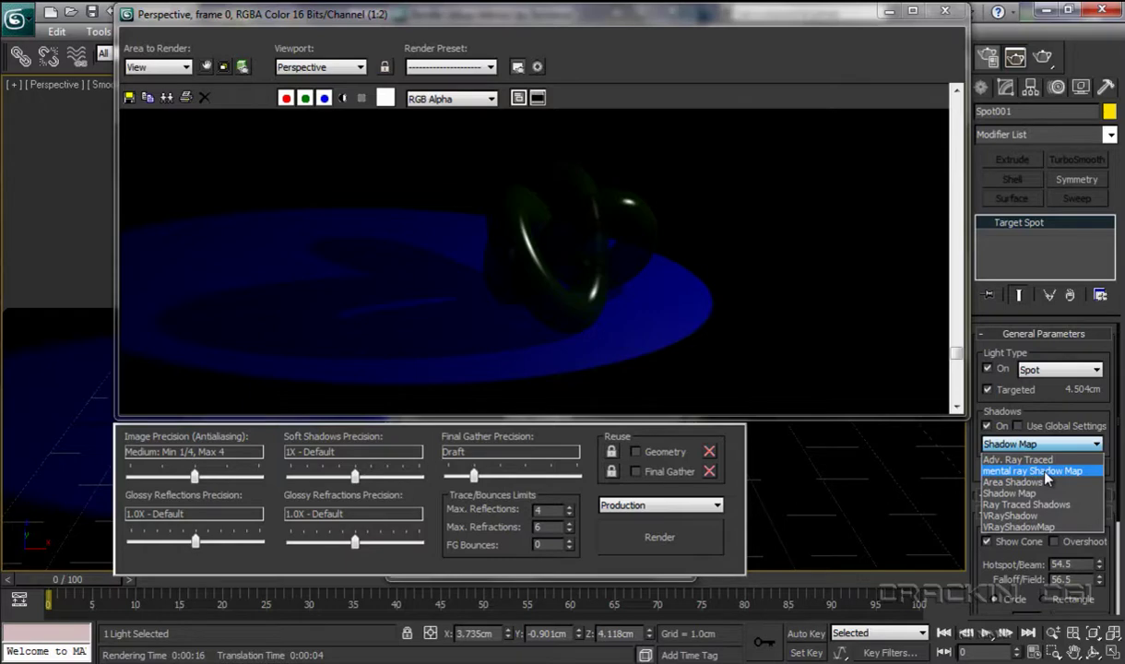
# - Set Spot001's shadow type to mental ray Shadow Map and render the knot again
pyautogui.click(1045, 473)
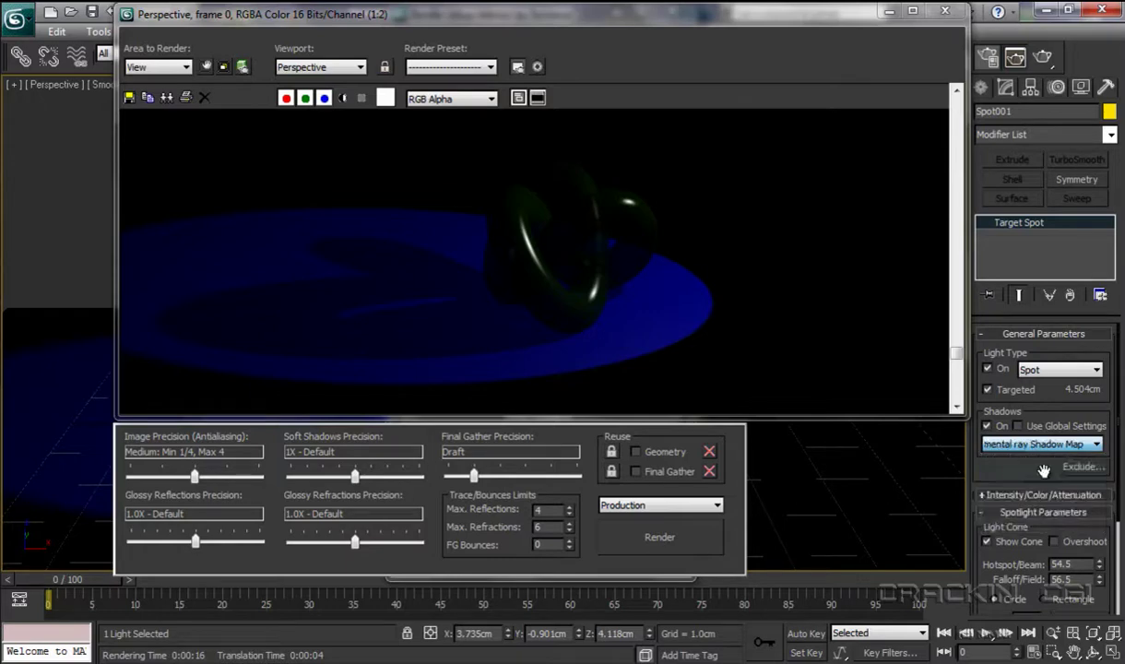
pyautogui.click(666, 539)
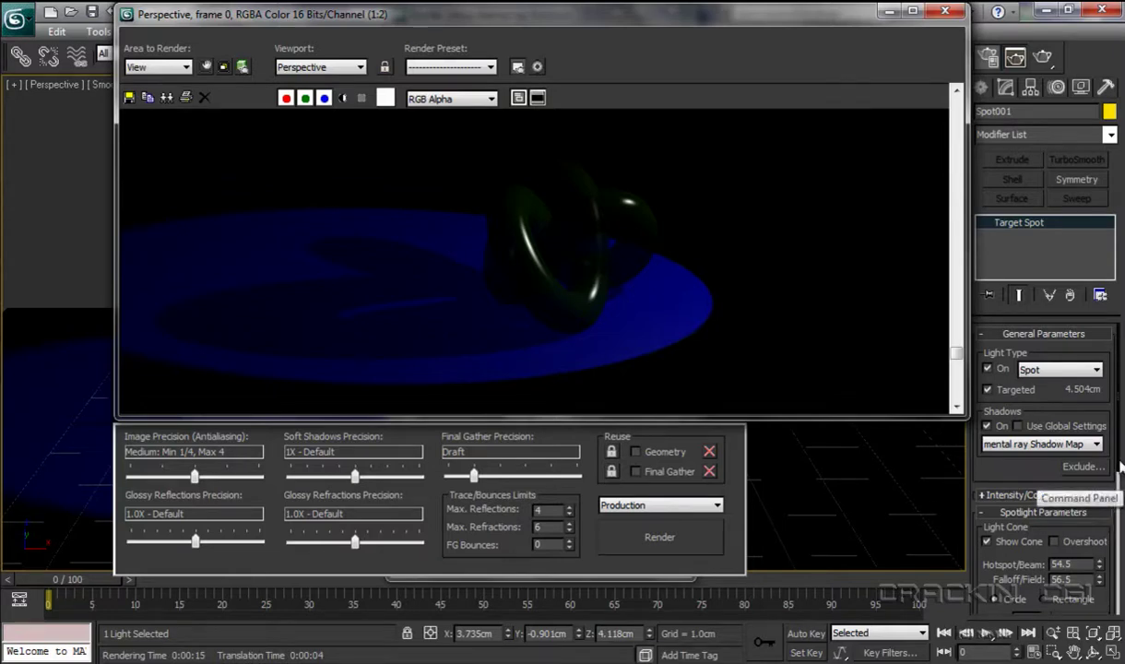
# - In the mental ray Shadow Map rollout, set Sample Range to 0 and Samples to 1
pyautogui.moveTo(1121, 473); pyautogui.dragTo(1118, 663)
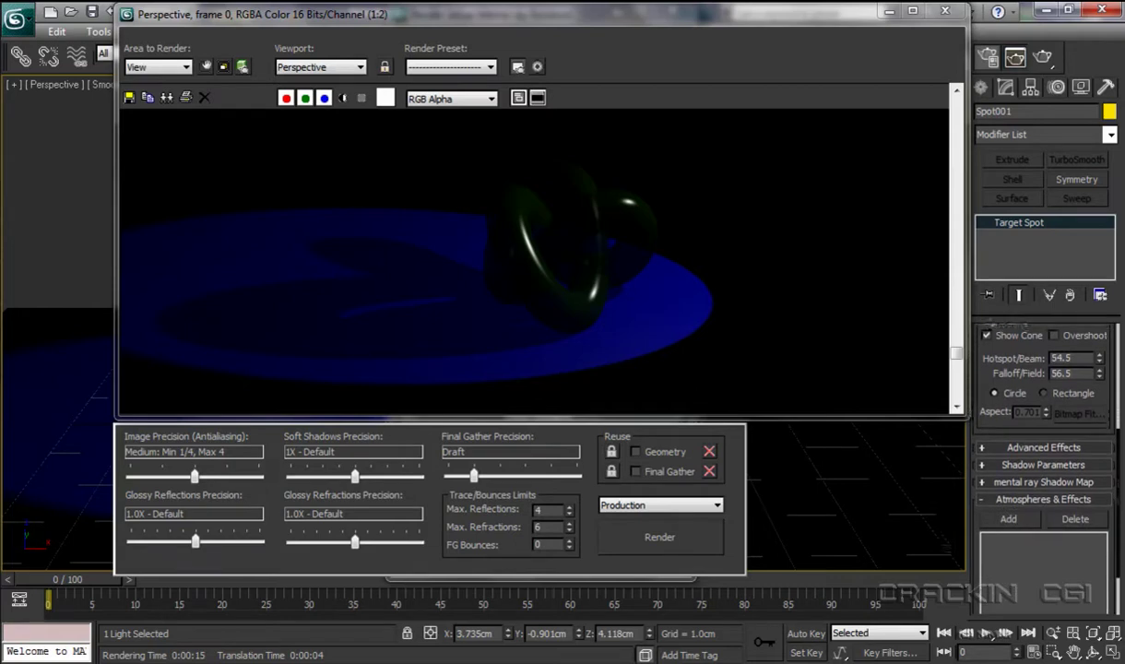
pyautogui.click(1050, 482)
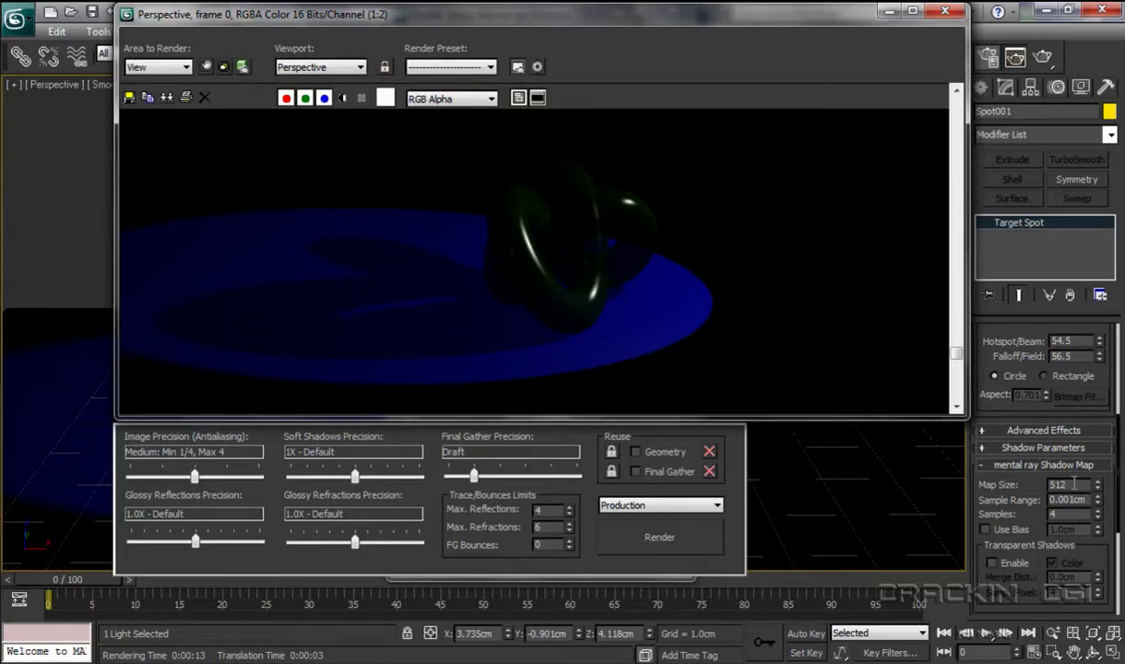
pyautogui.press('Tab')
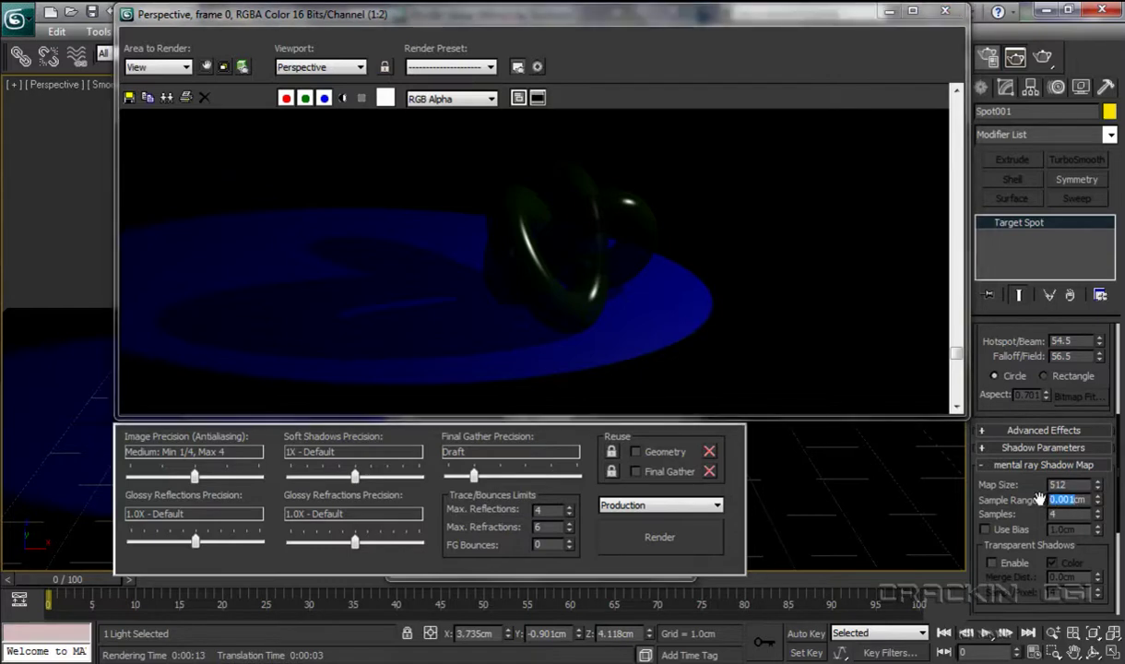
pyautogui.write('0')
pyautogui.press('Tab')
pyautogui.write('1')
pyautogui.press('Return')
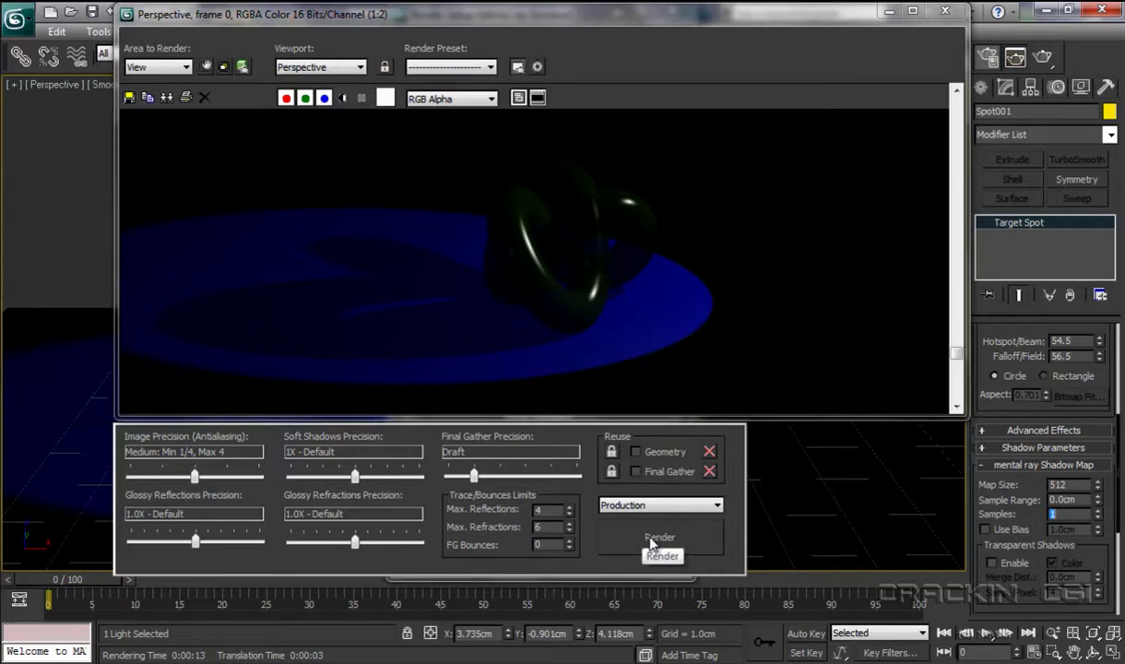
# - Render the shadow, then set Map Size to 100 and render again
pyautogui.click(650, 542)
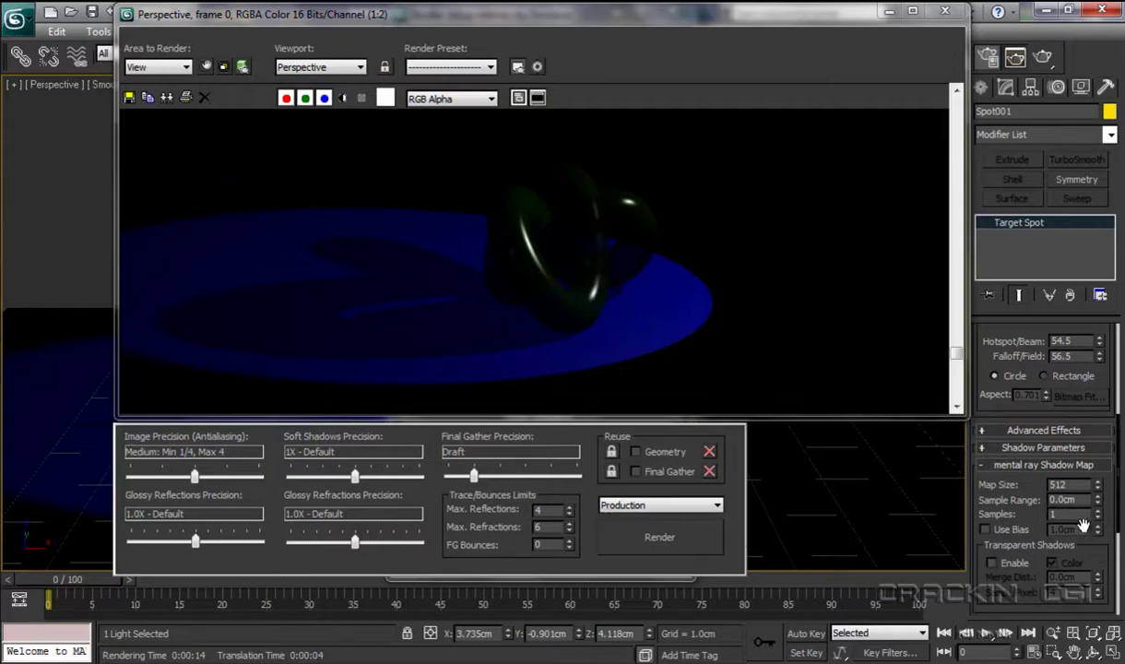
pyautogui.doubleClick(1061, 484)
pyautogui.write('100')
pyautogui.press('Return')
pyautogui.click(667, 542)
# - Raise the shadow Map Size to 512 and then to 1024
pyautogui.doubleClick(1082, 484)
pyautogui.write('512')
pyautogui.moveTo(1081, 485); pyautogui.dragTo(1051, 489)
pyautogui.write('1024')
# - Render with the 1024 shadow map, then change Sample Range to 0.01cm and re-render
pyautogui.click(669, 543)
pyautogui.write('0.01')
pyautogui.press('Return')
pyautogui.hotkey('shift', 'Tab')
pyautogui.click(664, 537)
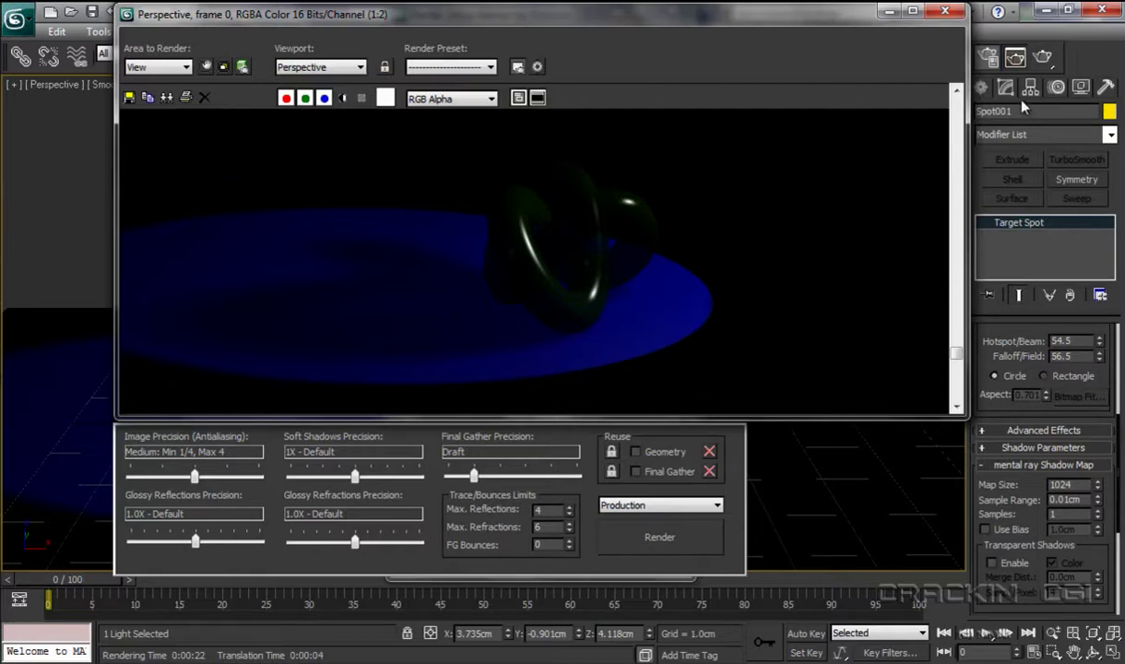
# - Close the frame and Render Setup windows, frame the knot closer in Perspective, and render
pyautogui.click(890, 10)
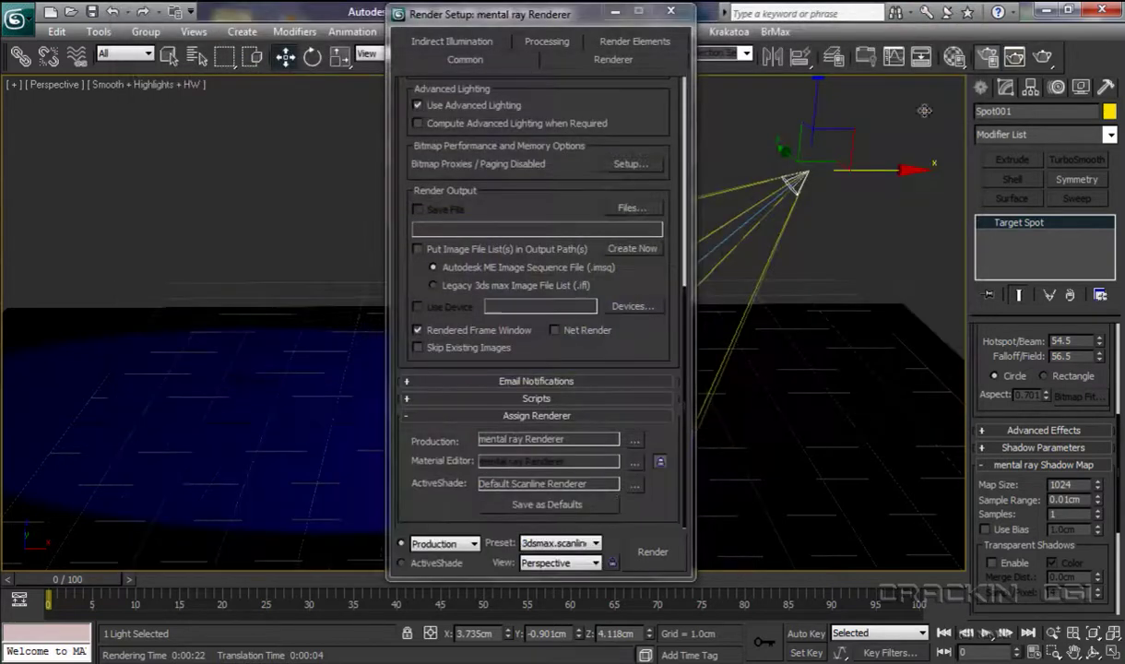
pyautogui.click(670, 11)
pyautogui.keyDown('alt'); pyautogui.moveTo(629, 420); pyautogui.dragTo(630, 360, button='middle'); pyautogui.keyUp('alt')
pyautogui.scroll(5, 622, 381)
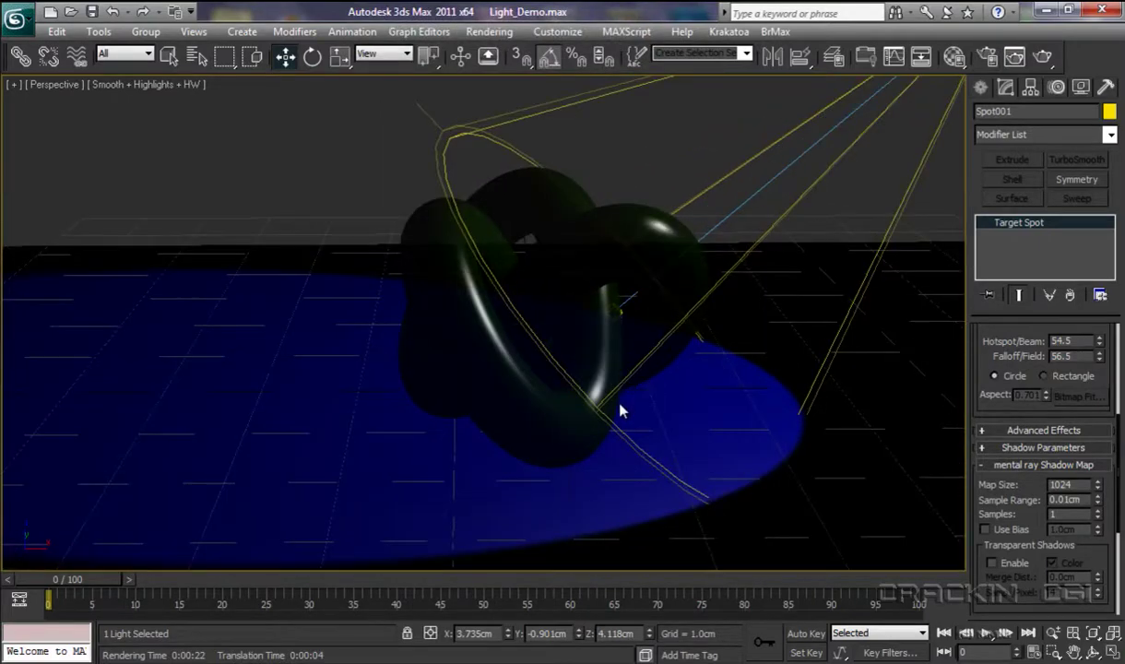
pyautogui.moveTo(619, 413); pyautogui.dragTo(615, 361, button='middle')
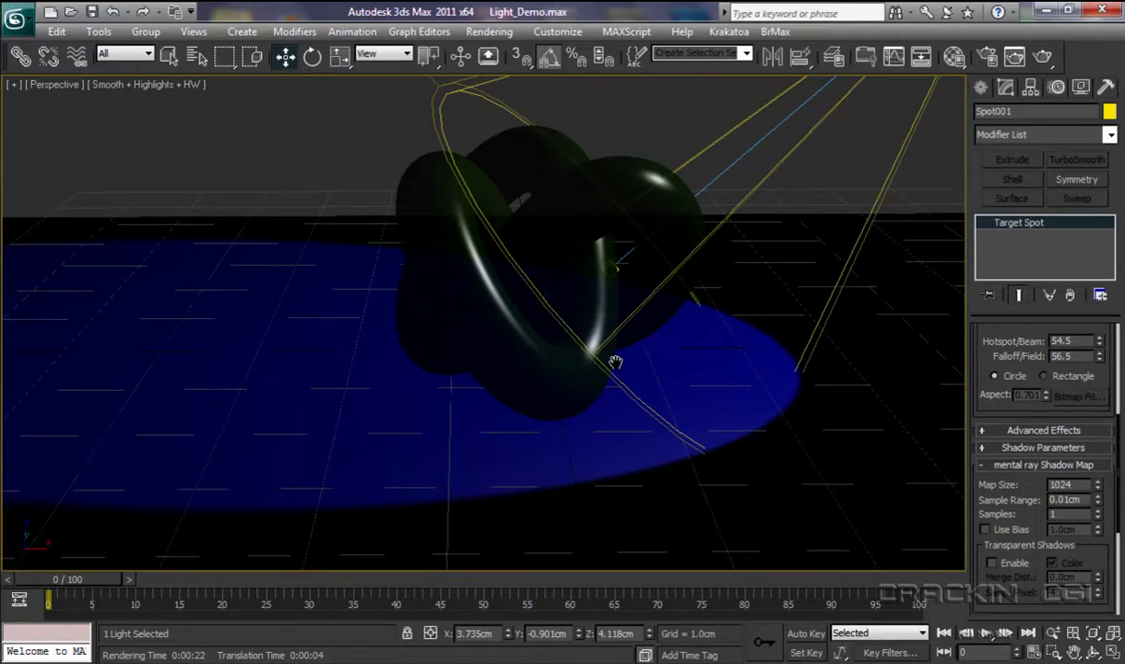
pyautogui.hotkey('shift', 'q')
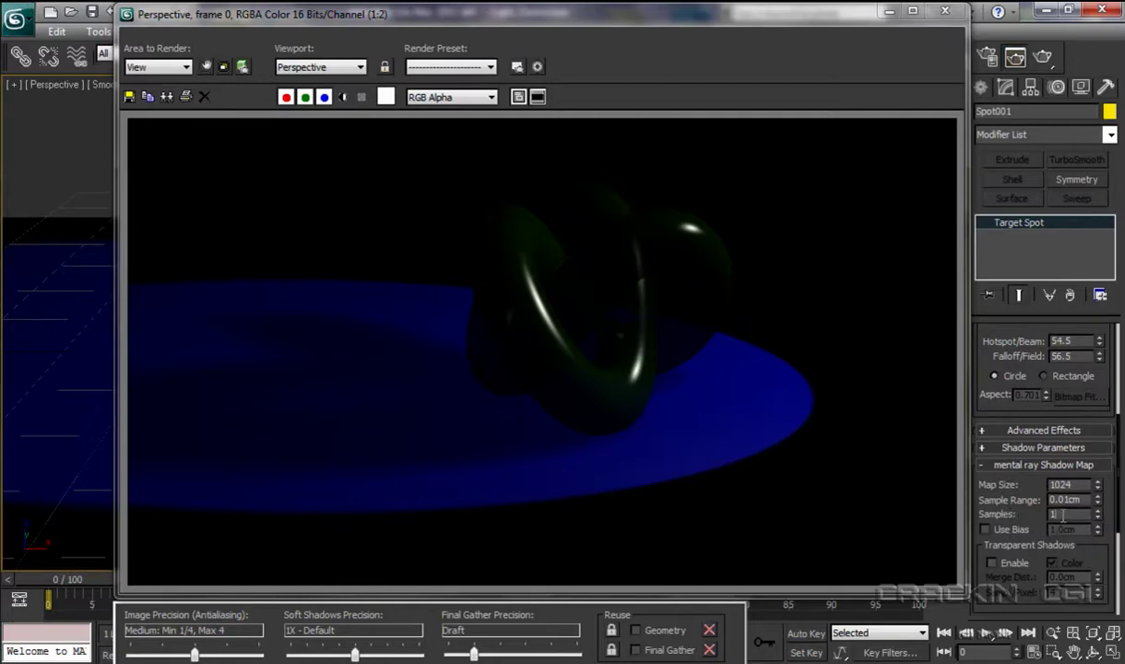
# - Set the mental ray Shadow Map Samples to 7
pyautogui.doubleClick(1061, 515)
pyautogui.write('7')
pyautogui.press('Return')
# - Render the knot with 7 shadow samples and turn on Color for the transparent shadow
pyautogui.moveTo(919, 595); pyautogui.dragTo(919, 519)
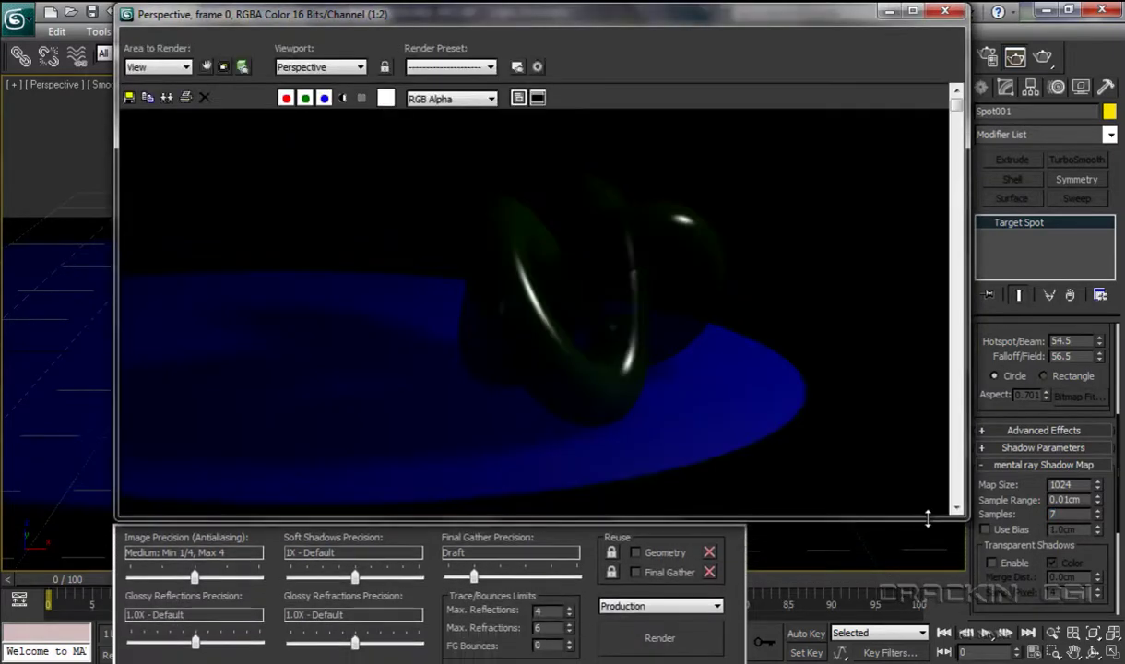
pyautogui.click(659, 638)
pyautogui.click(1052, 563)
# - Enable Transparent Shadows for Spot001
pyautogui.click(992, 563)
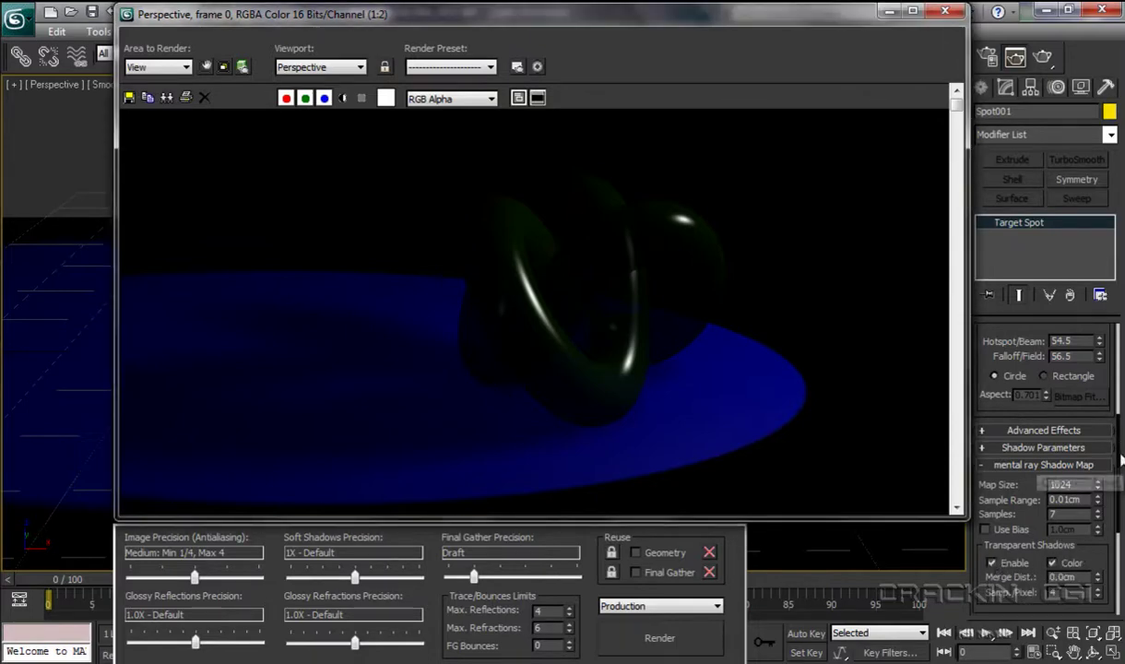
pyautogui.scroll(5, 1081, 495)
pyautogui.scroll(2, 1044, 443)
# - Raise the spot light's Intensity Multiplier to 3.71
pyautogui.click(1053, 494)
pyautogui.moveTo(1063, 444); pyautogui.dragTo(1015, 434)
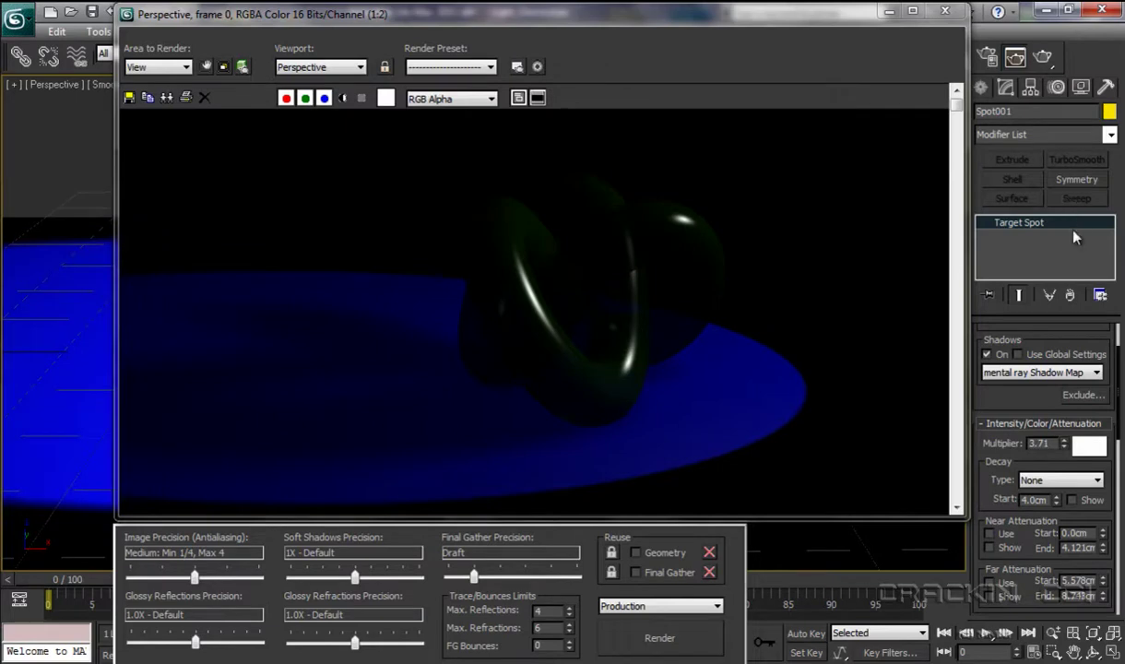
pyautogui.moveTo(1064, 446); pyautogui.dragTo(1066, 443)
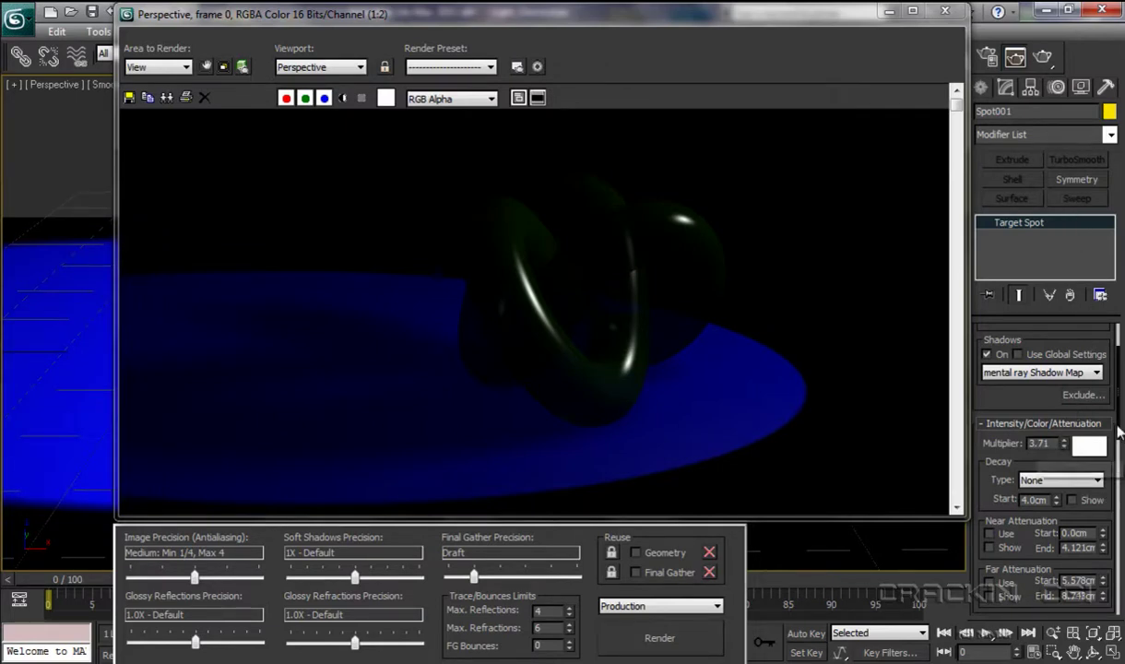
pyautogui.scroll(-3, 1118, 426)
pyautogui.moveTo(1118, 426); pyautogui.dragTo(1122, 538)
# - Give the mental ray Shadow Map Map Size 512, Samples 1 and Sample Range 0
pyautogui.doubleClick(1063, 436)
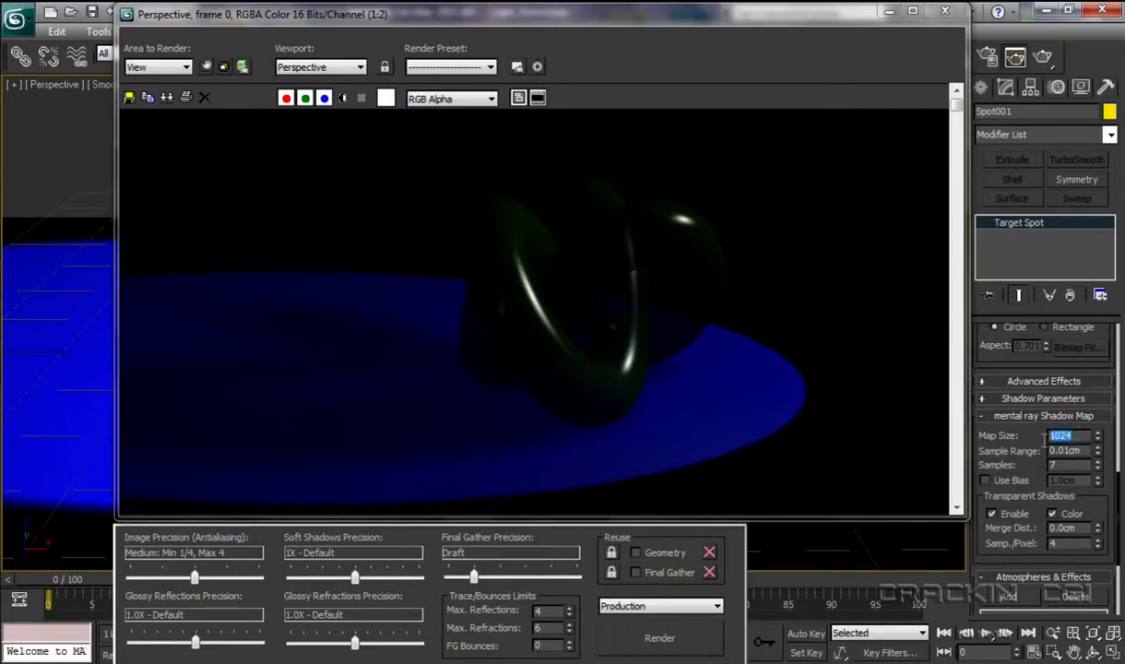
pyautogui.write('512')
pyautogui.doubleClick(1063, 465)
pyautogui.write('1')
pyautogui.moveTo(1067, 450); pyautogui.dragTo(1040, 453)
pyautogui.write('0')
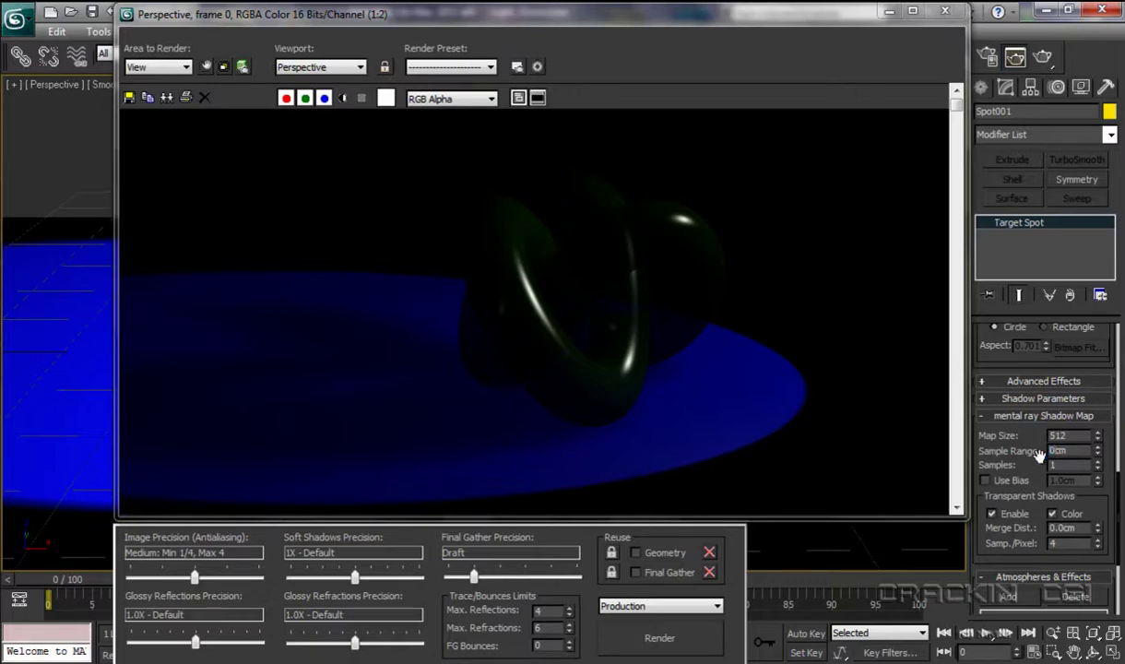
pyautogui.press('Return')
# - Render the Perspective view again with the 512-size, 1-sample shadow map
pyautogui.click(661, 637)
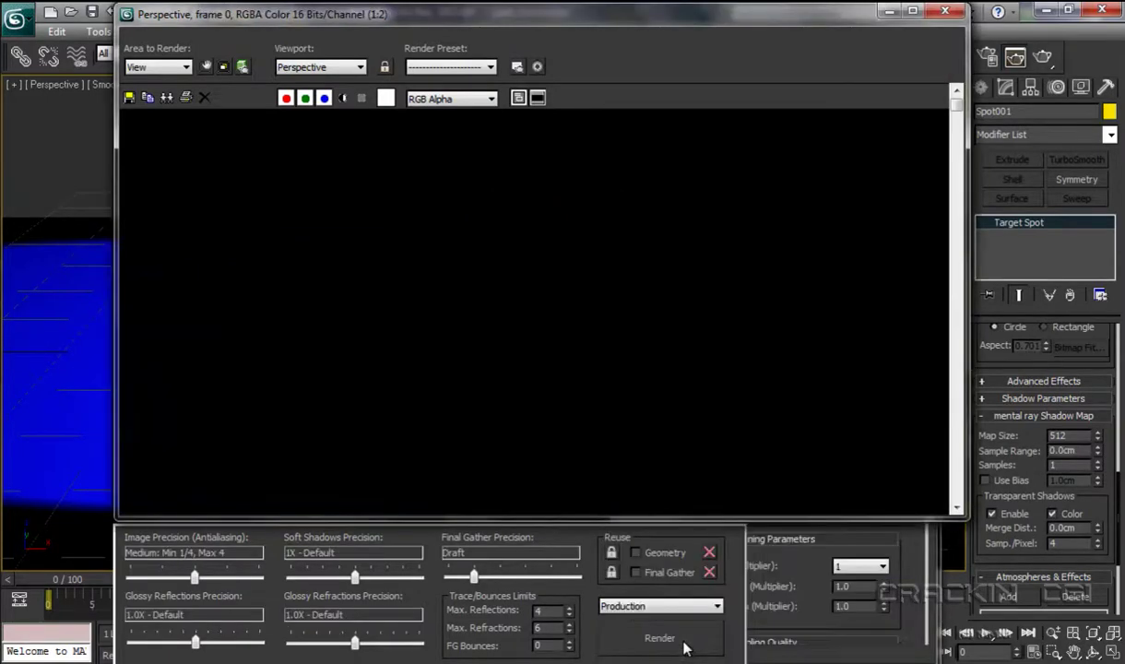